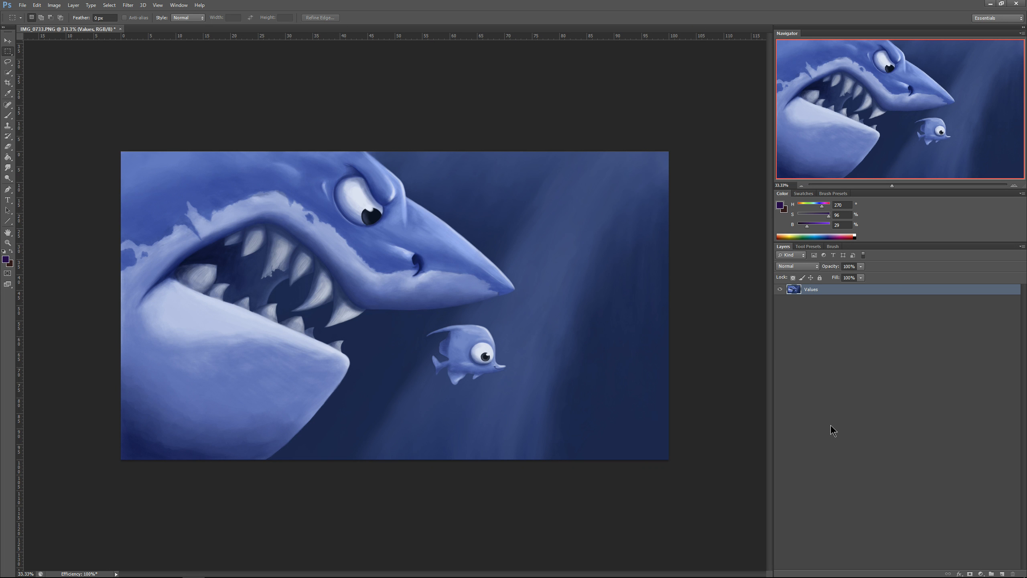
Add a layer named Colours above Values and set its blend mode to Color.
click(1002, 573)
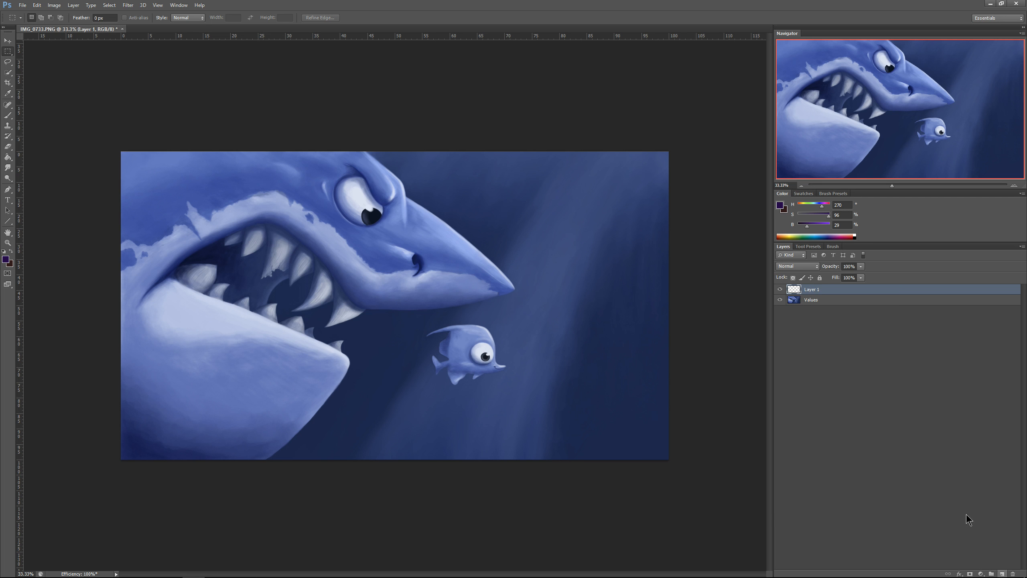
double_click(811, 289)
text(Colours)
key(Return)
click(799, 267)
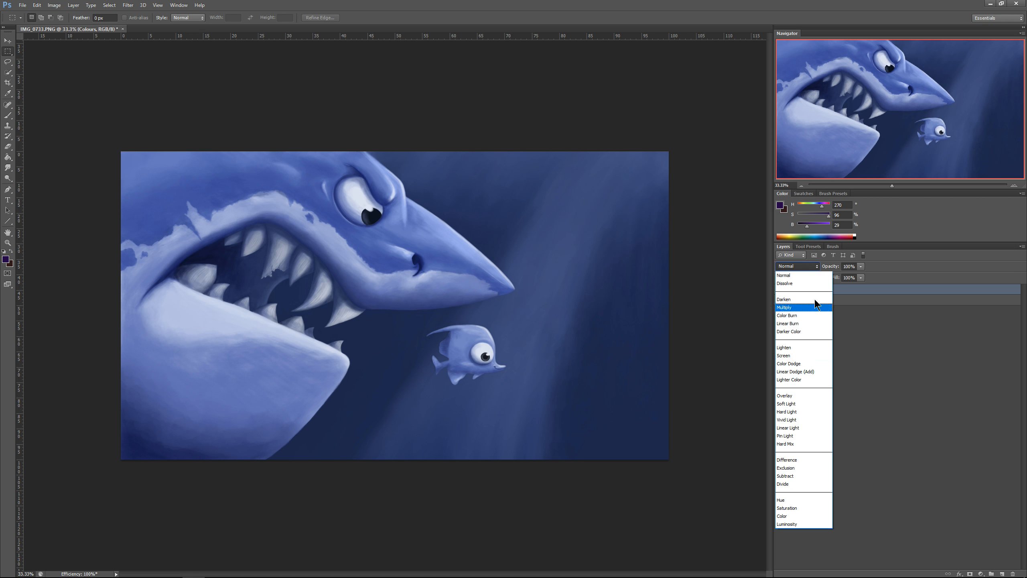
click(784, 517)
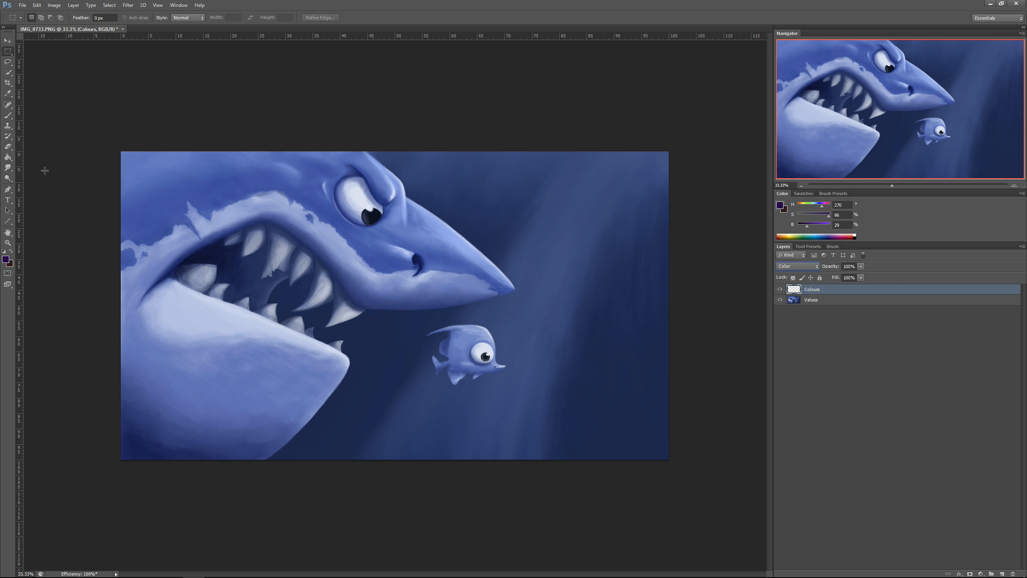
Load the Basic Brushes set for the Brush tool and choose the 300 px soft round brush with 0% hardness.
click(8, 116)
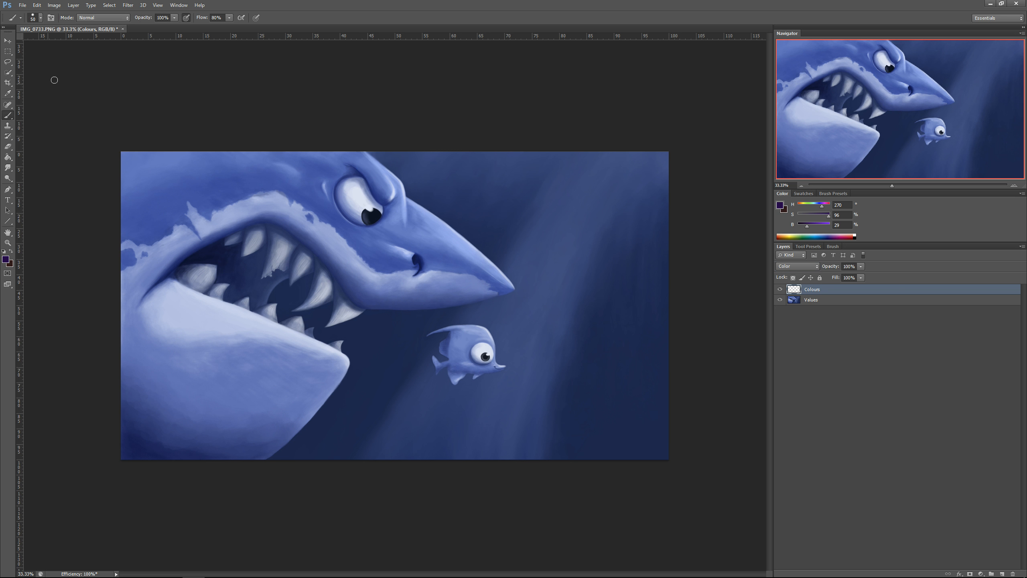
click(40, 17)
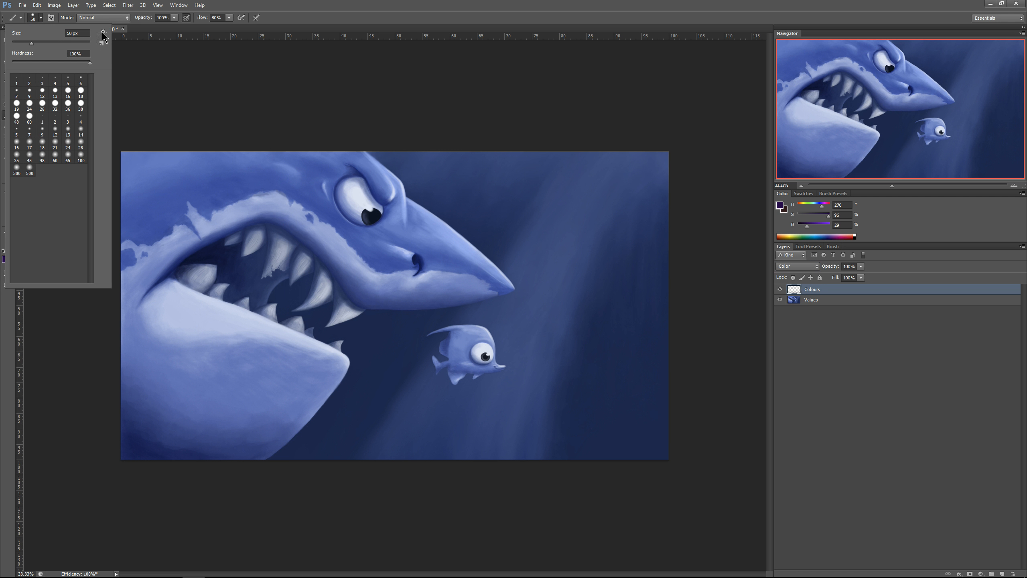
click(103, 32)
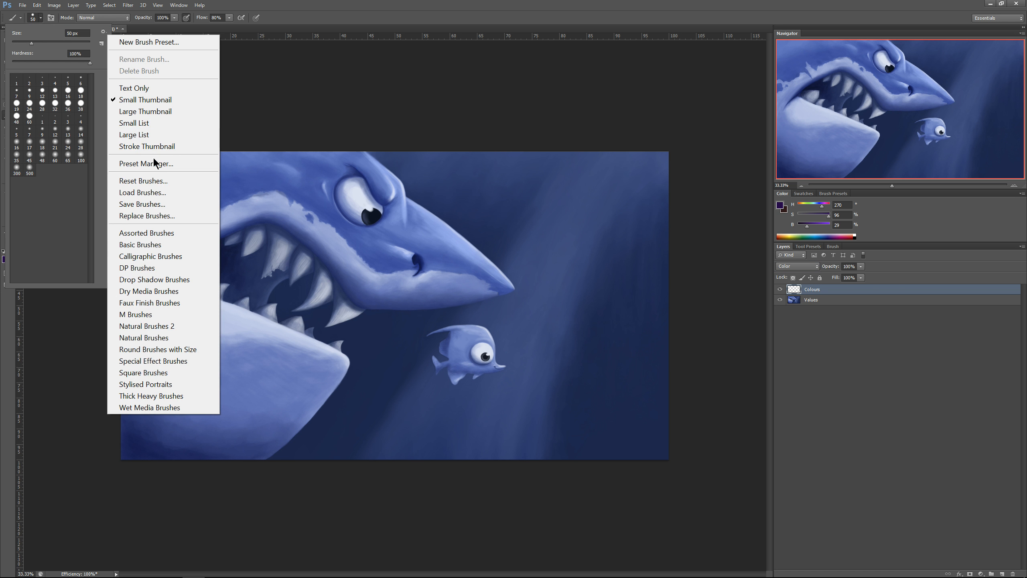
click(145, 244)
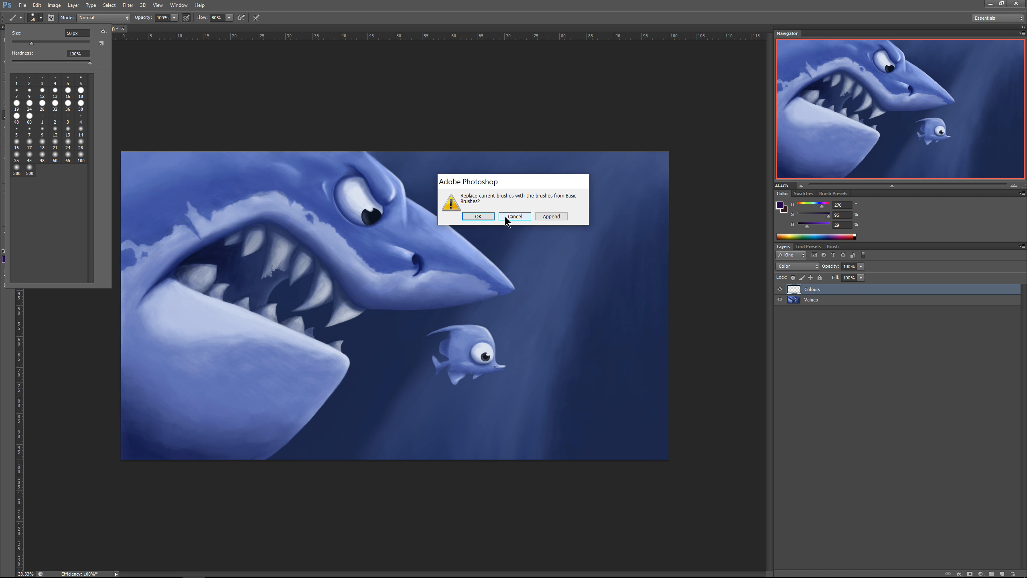
click(477, 216)
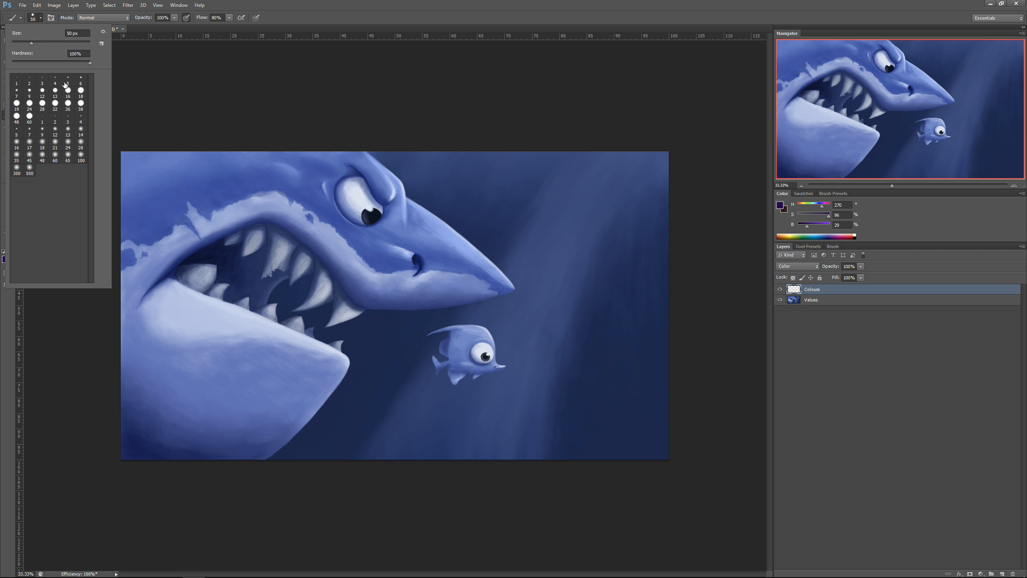
click(15, 170)
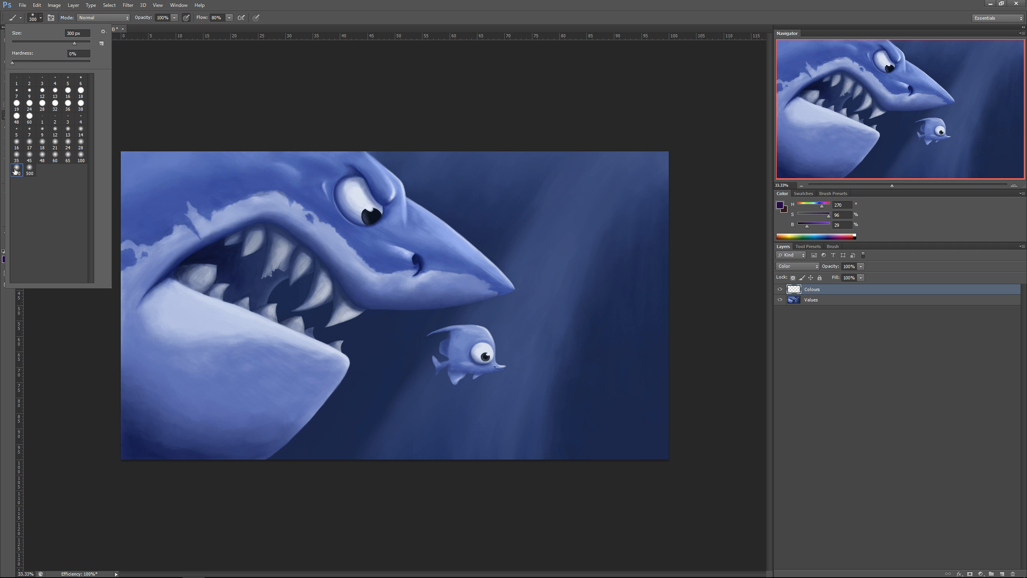
click(41, 18)
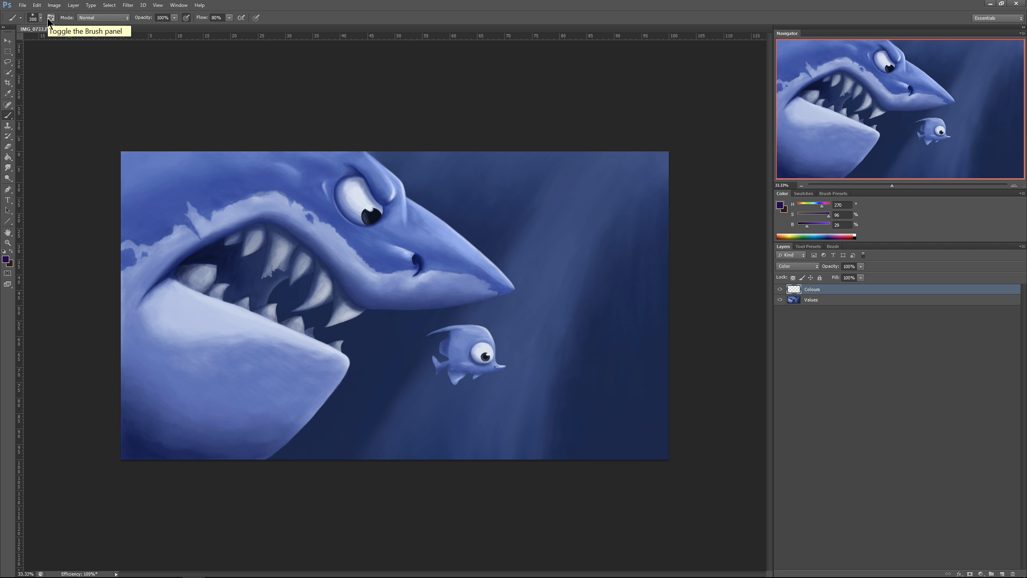
Try tinting the shark purple (H 270, S 72, B 55) on the Colours layer, and undo the strokes.
click(6, 259)
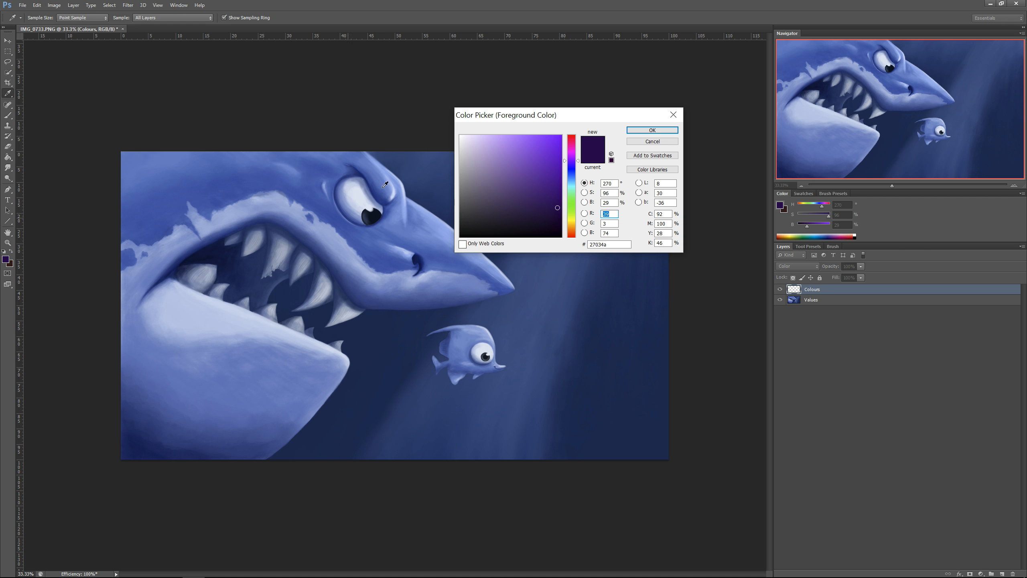
click(533, 181)
click(652, 130)
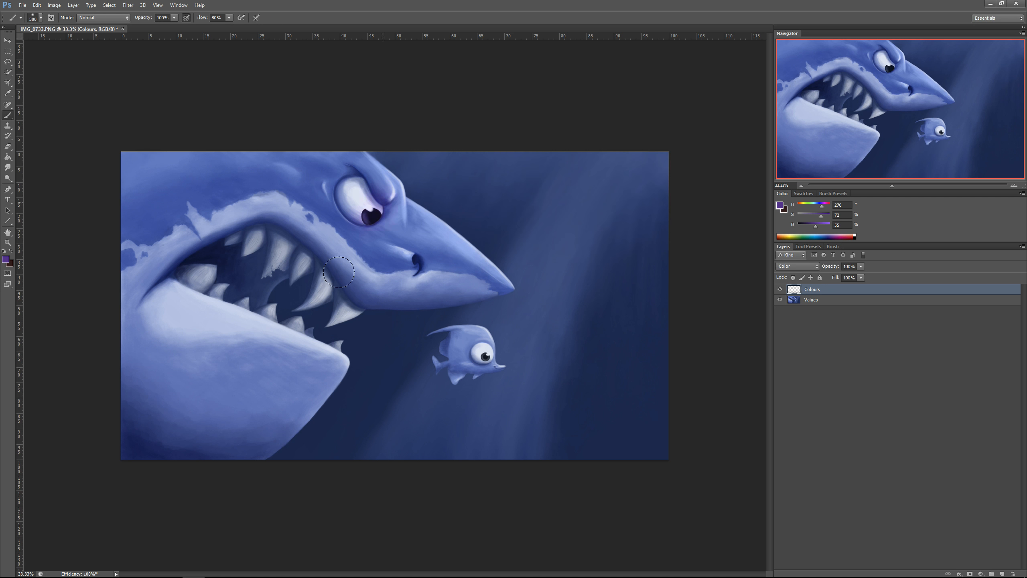
mouse_move(339, 272)
mouse_down()
mouse_move(422, 203)
mouse_move(433, 216)
mouse_move(412, 288)
mouse_move(424, 301)
mouse_move(482, 285)
mouse_move(351, 166)
mouse_move(346, 268)
mouse_move(333, 180)
mouse_move(218, 238)
mouse_move(151, 257)
mouse_move(142, 277)
mouse_move(172, 364)
mouse_move(316, 374)
mouse_up()
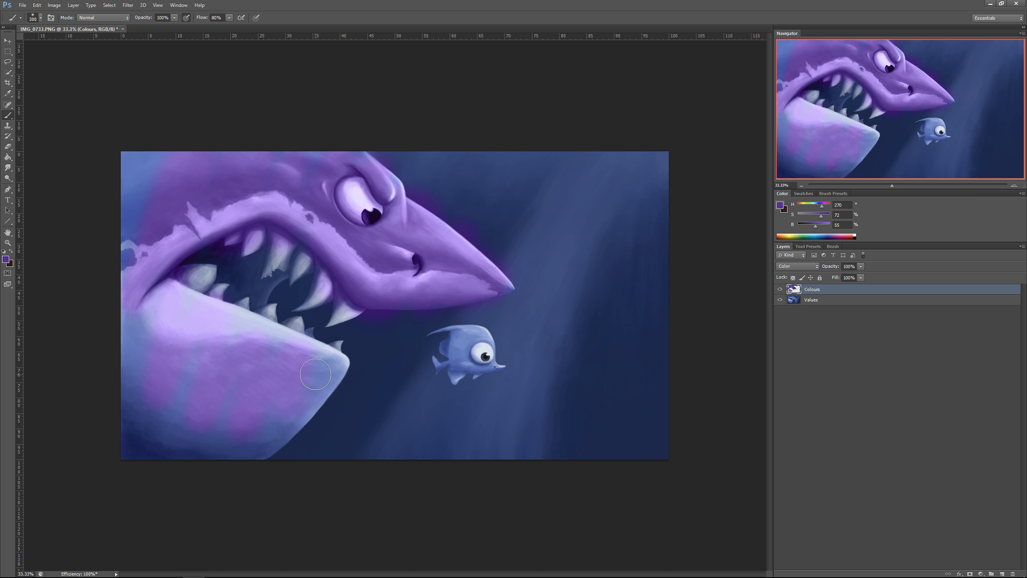
key(ctrl+z)
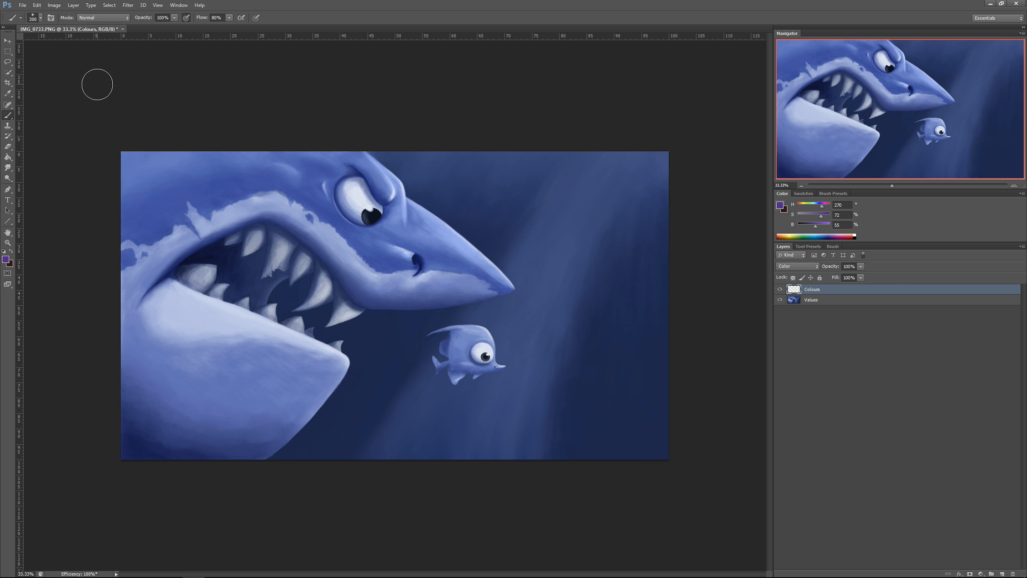
Set the foreground colour to blue (H 230, S 76, B 65) and paint over the water to the right of and above the shark.
click(6, 260)
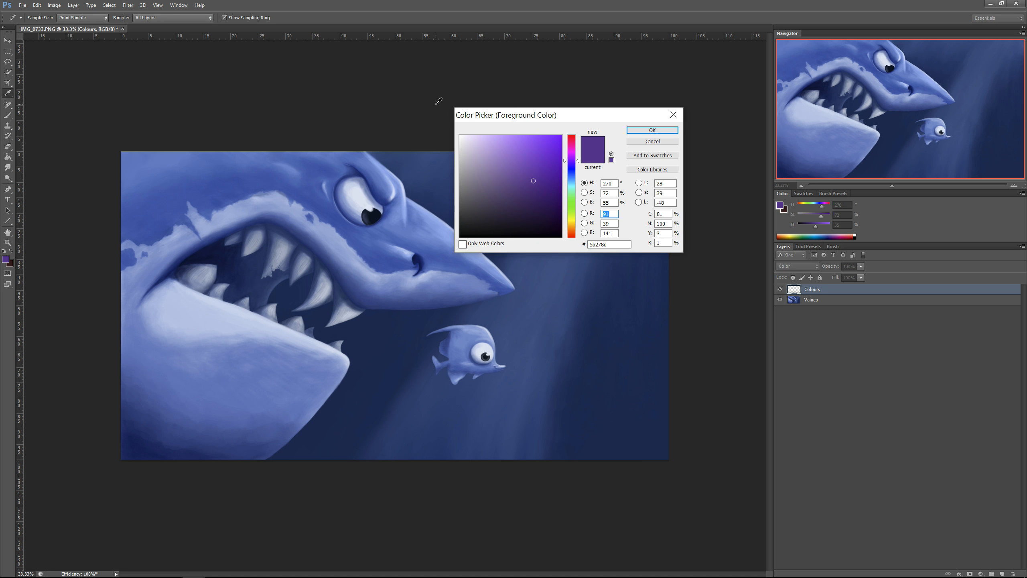
drag(571, 160, 577, 172)
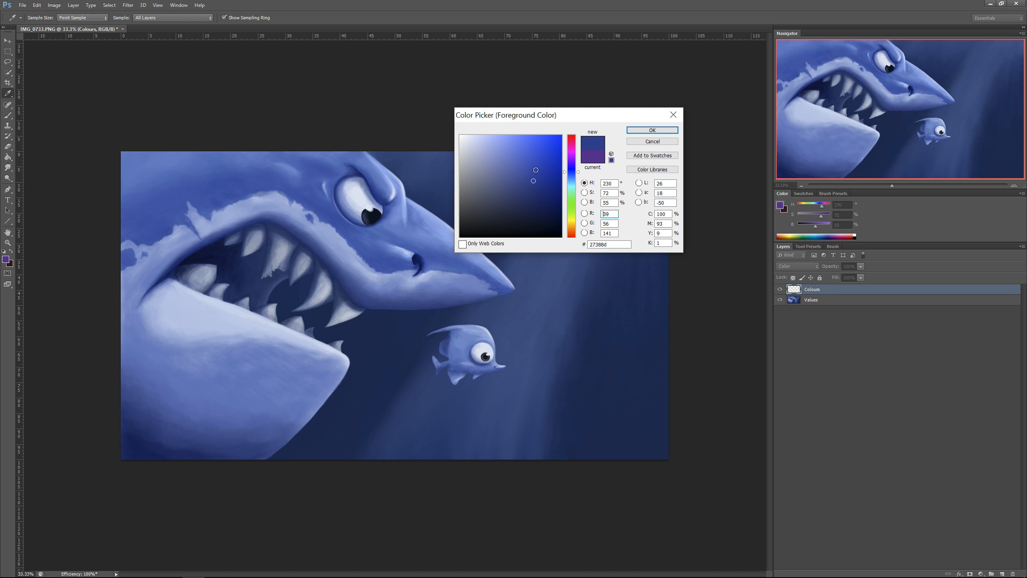
click(538, 173)
click(644, 130)
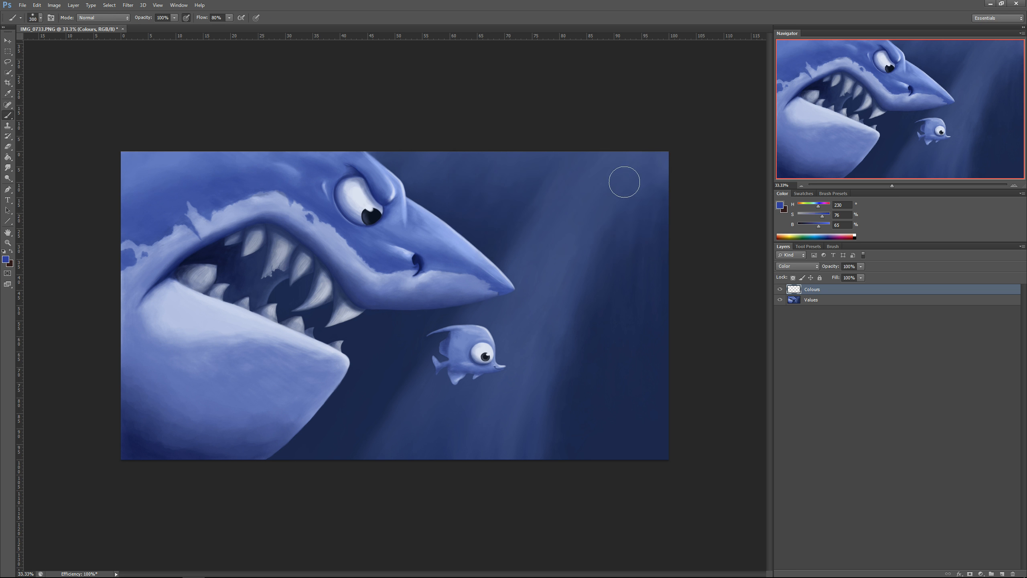
mouse_move(633, 316)
mouse_down()
mouse_move(608, 370)
mouse_move(631, 358)
mouse_move(633, 394)
mouse_move(649, 402)
mouse_move(663, 376)
mouse_move(648, 416)
mouse_move(622, 439)
mouse_move(589, 432)
mouse_move(586, 361)
mouse_move(552, 464)
mouse_move(624, 214)
mouse_move(657, 215)
mouse_move(661, 346)
mouse_move(649, 294)
mouse_move(649, 156)
mouse_move(564, 201)
mouse_move(561, 129)
mouse_up()
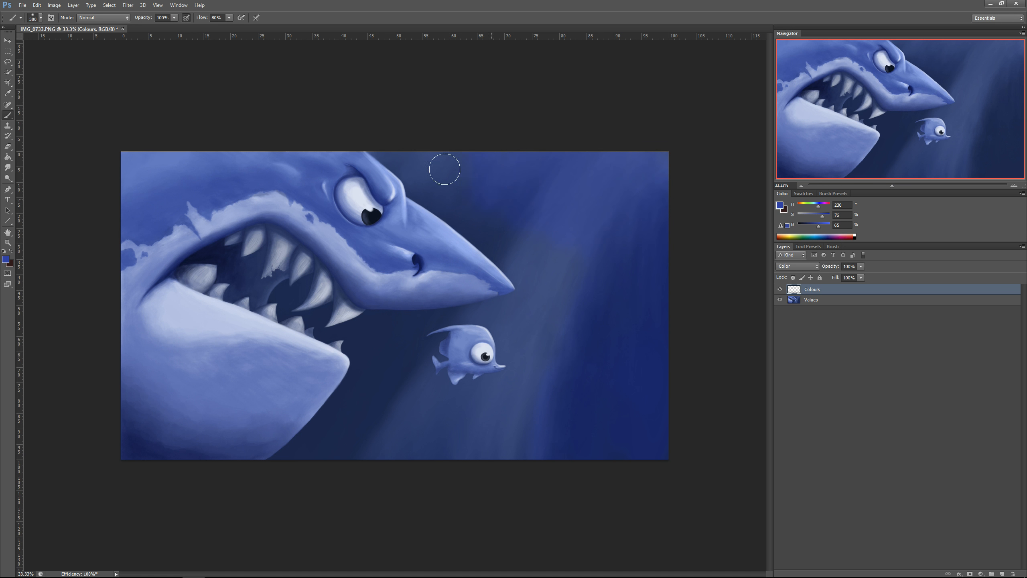
mouse_move(420, 205)
mouse_down()
mouse_move(460, 173)
mouse_move(477, 217)
mouse_move(561, 179)
mouse_move(609, 175)
mouse_move(631, 201)
mouse_move(542, 449)
mouse_up()
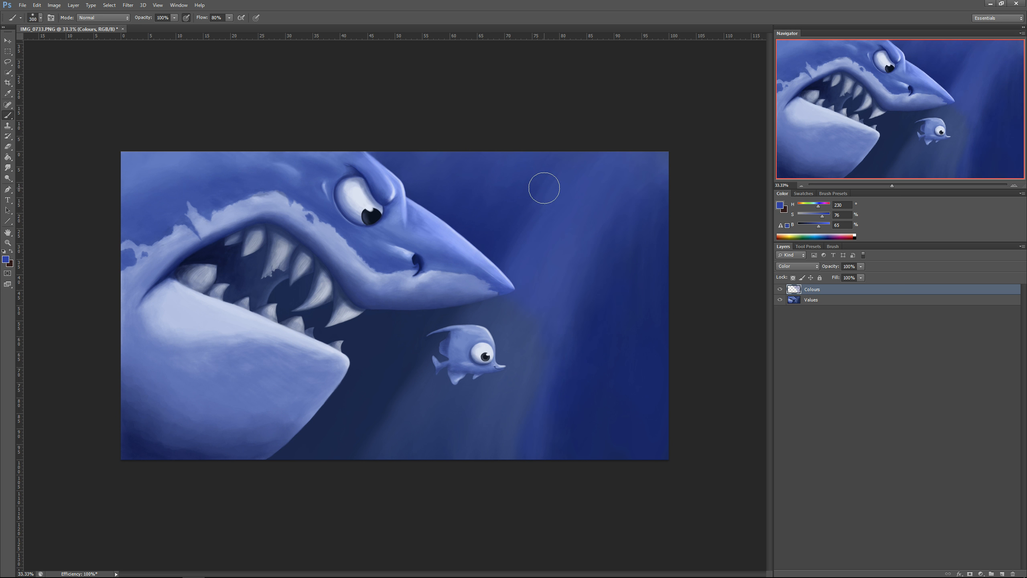
Pick a softer blue (H 230, S 53, B 67) and paint the remaining water, including around the shark's jaw and the small fish.
click(5, 258)
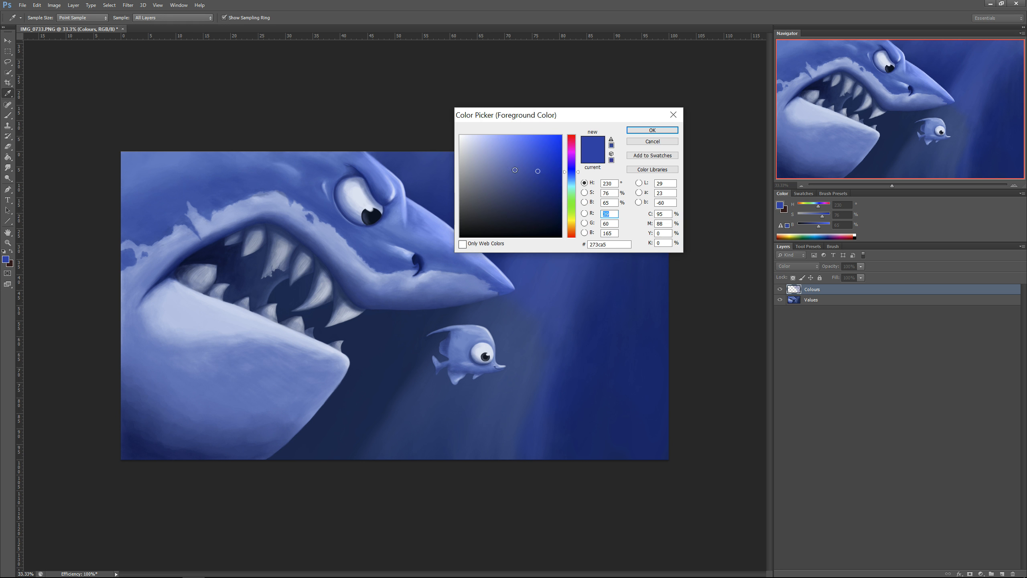
click(515, 170)
click(658, 129)
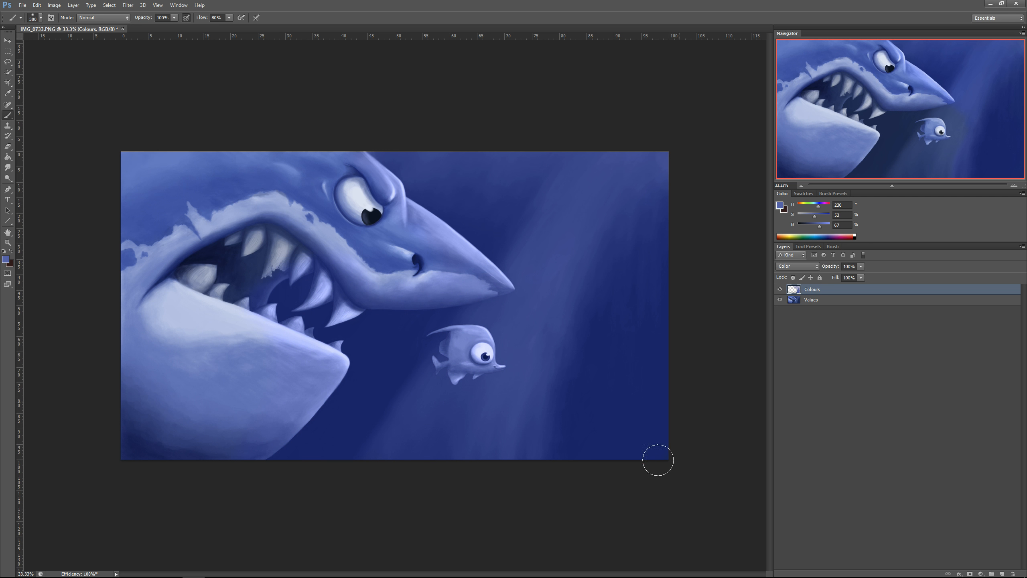
Pick muted blues, starting with H 230, S 42, B 62, and tint the dark water in the lower-right part of the painting.
click(7, 259)
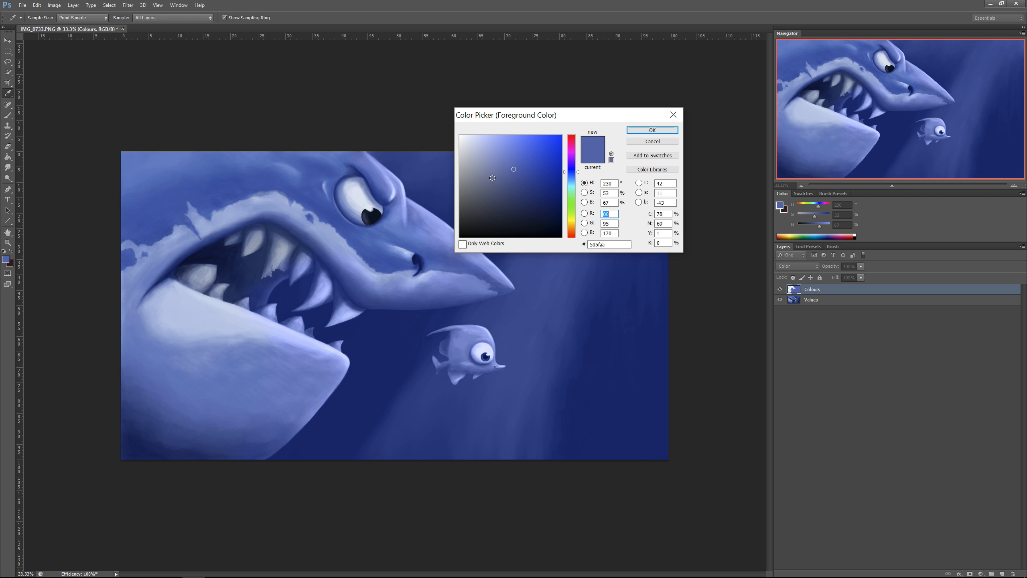
drag(492, 177, 503, 174)
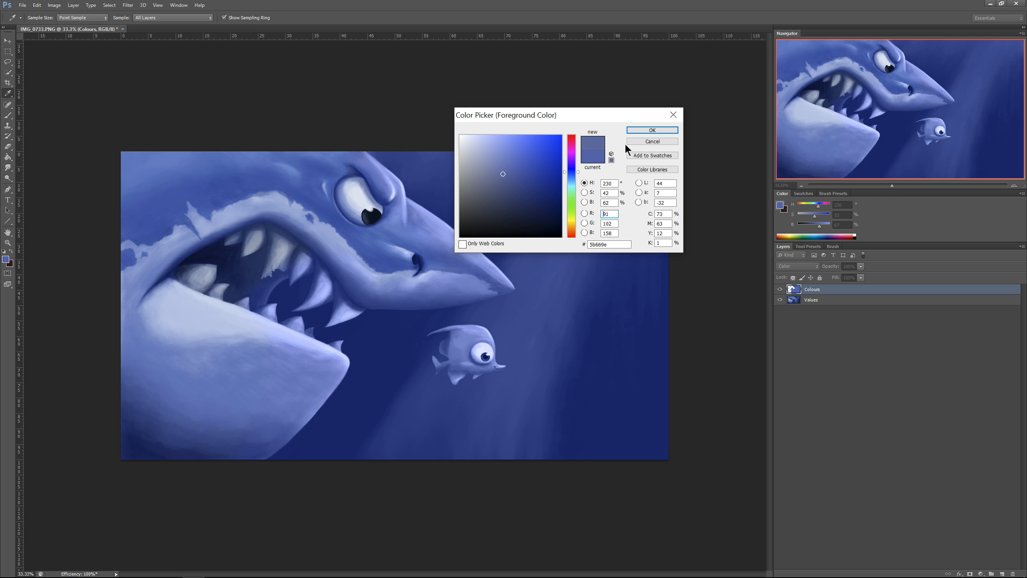
click(663, 129)
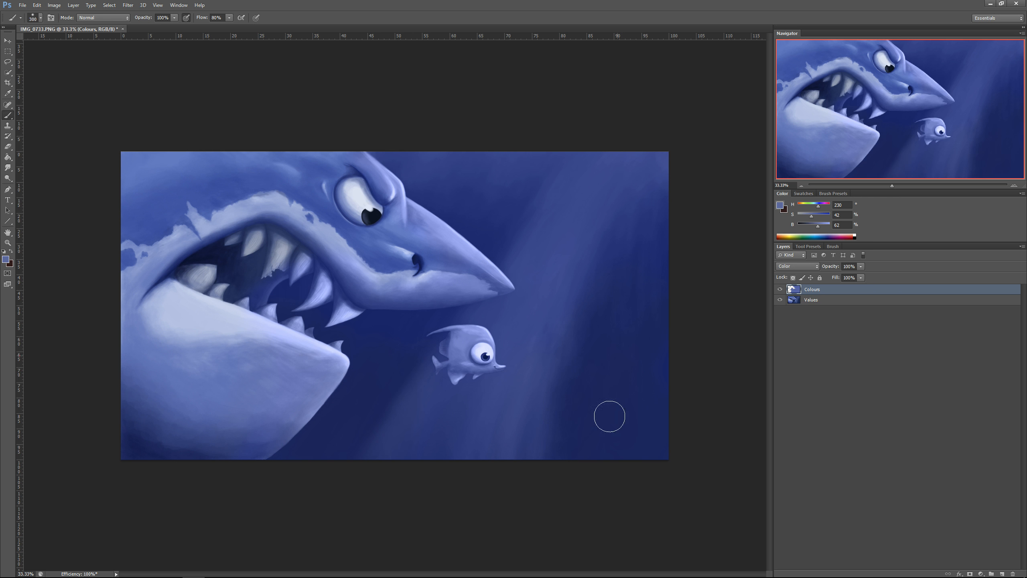
click(6, 259)
click(511, 174)
click(663, 129)
Change the foreground colour to H 217, S 70, B 73 and tint the water along the painting's right edge.
click(6, 260)
click(525, 174)
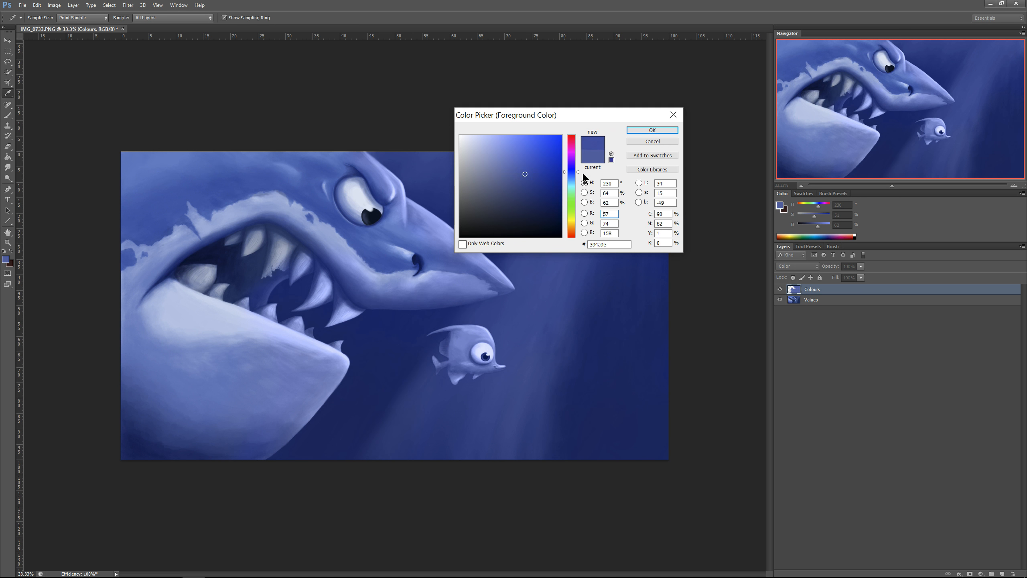
click(574, 176)
click(531, 163)
click(652, 130)
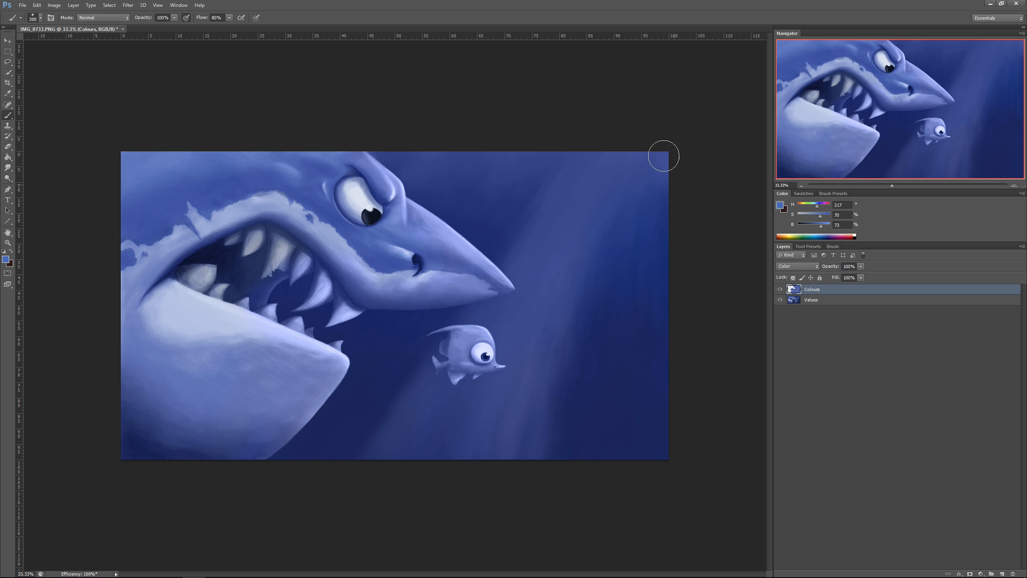
Pick a brighter, more saturated blue (S 80, B 84) and paint the upper part of the light ray.
click(6, 259)
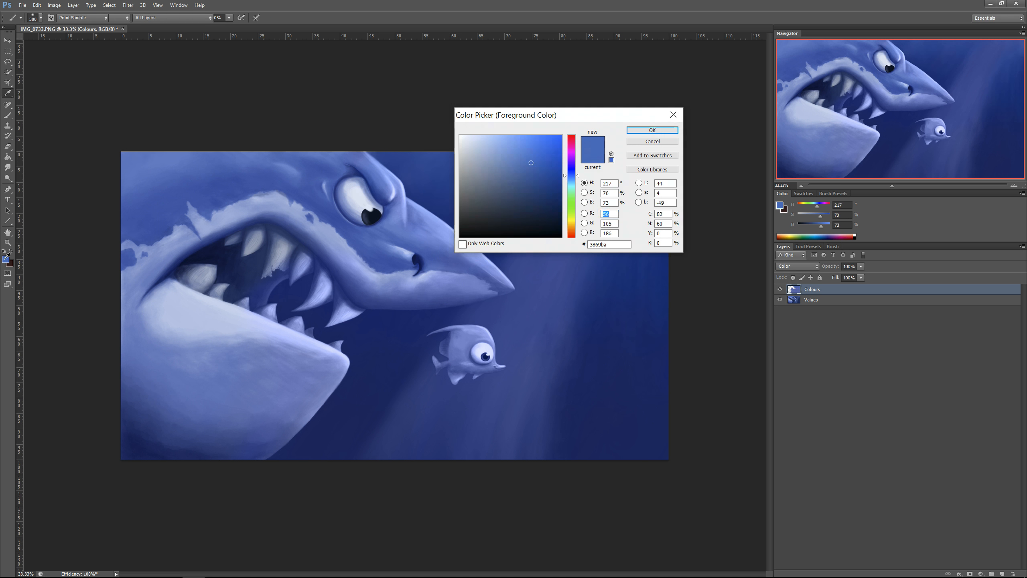
click(542, 151)
click(571, 176)
click(652, 130)
mouse_move(574, 224)
mouse_down()
mouse_move(564, 166)
mouse_move(507, 170)
mouse_move(543, 264)
mouse_up()
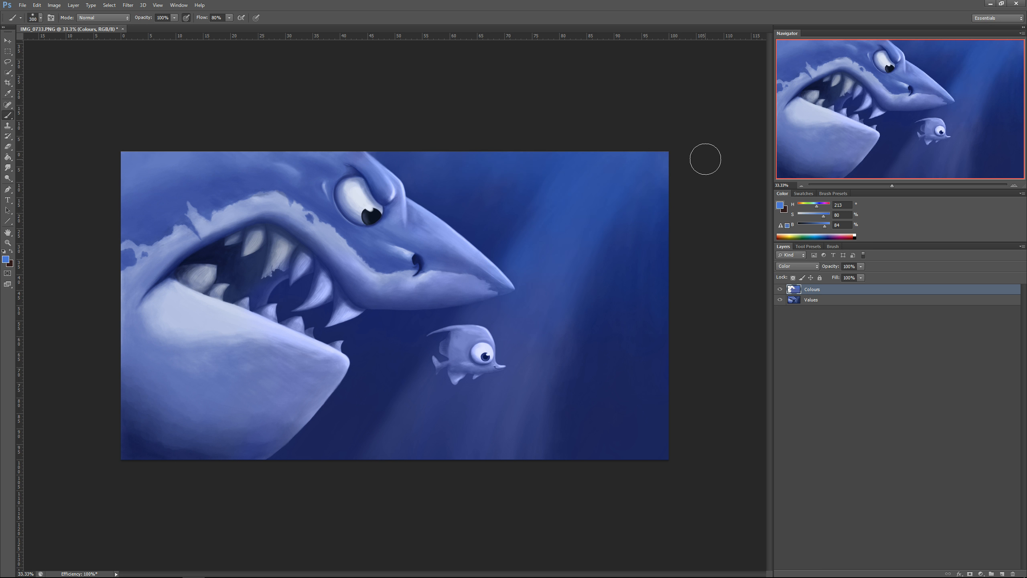
Sample blues from the water, adjust the foreground colour and paint the lower light ray below the small fish.
alt+click(490, 242)
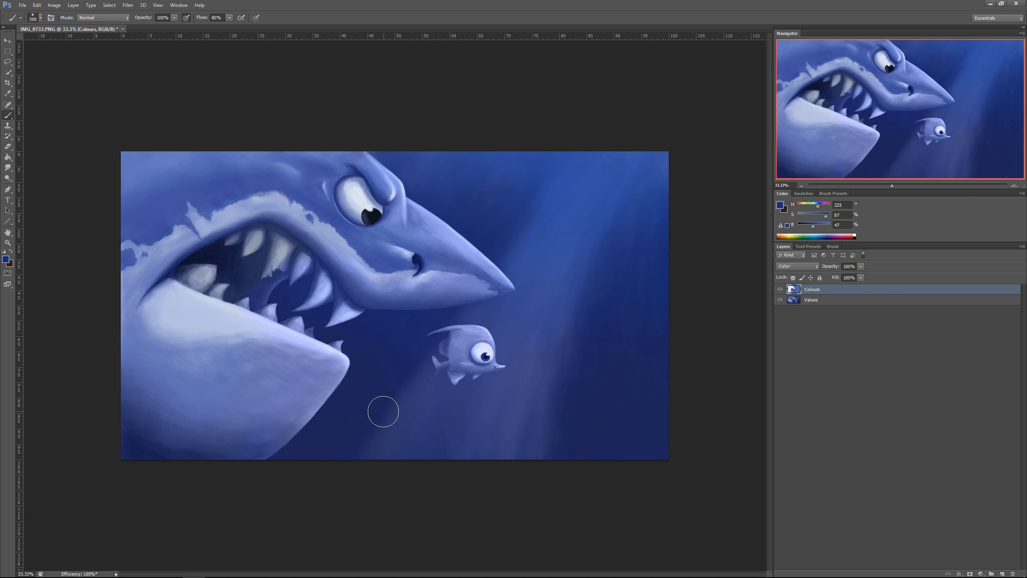
alt+click(548, 317)
click(6, 259)
click(528, 176)
click(647, 132)
drag(453, 371, 393, 450)
Lower the brush opacity to 71% and blend the light ray and surrounding water with blues sampled from the painting.
alt+click(556, 242)
key(7)
key(1)
alt+click(531, 338)
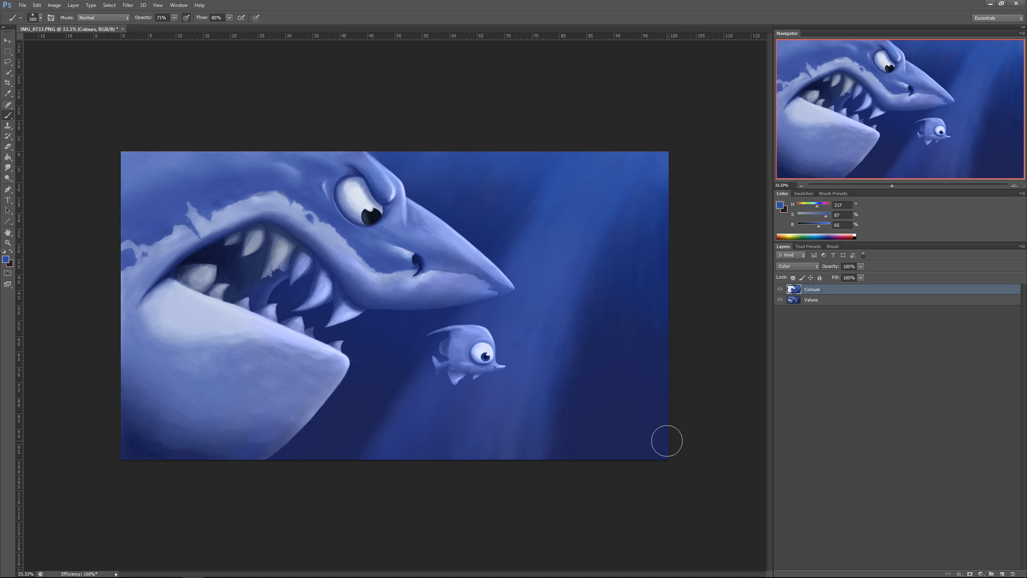
Apply a Hue/Saturation adjustment to the Colours layer with saturation -7, comparing it with the preview off.
click(54, 5)
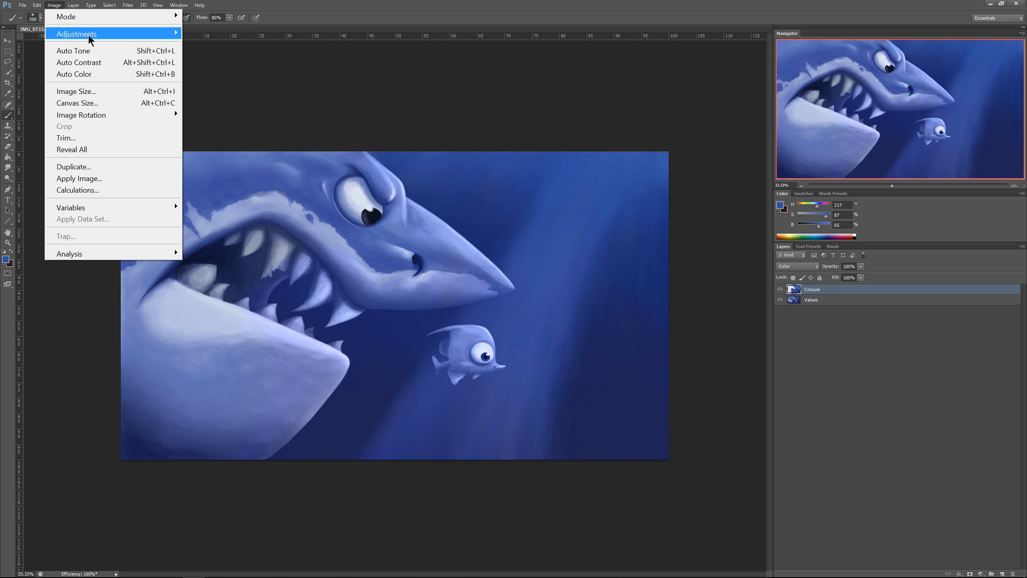
mouse_move(89, 40)
click(239, 97)
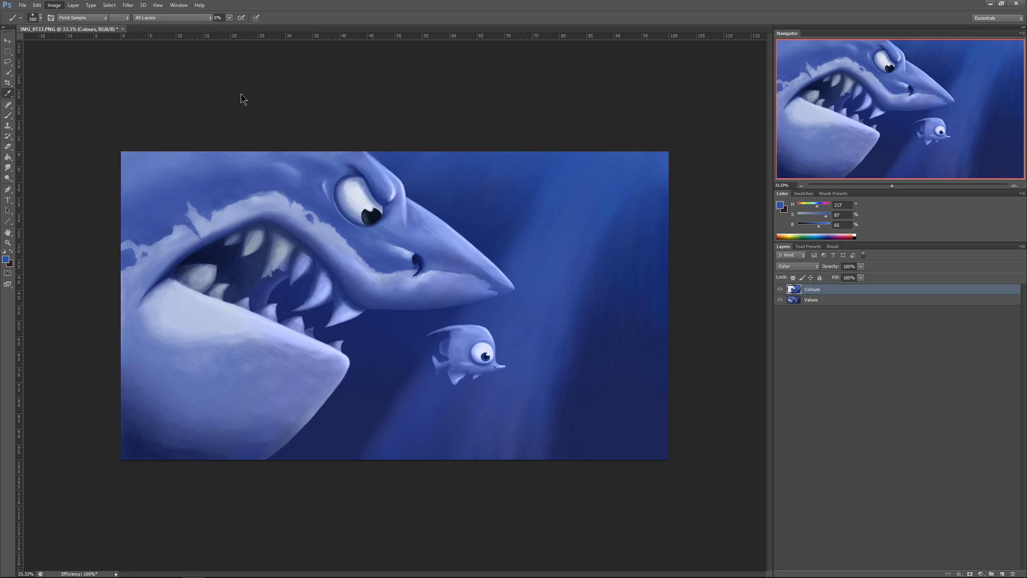
drag(741, 426, 736, 425)
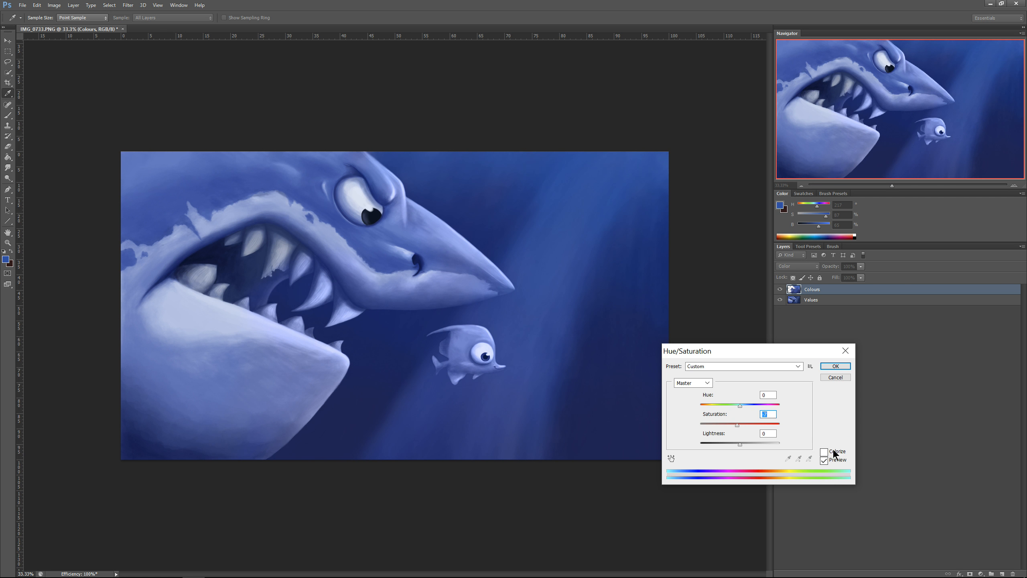
click(823, 460)
key(Return)
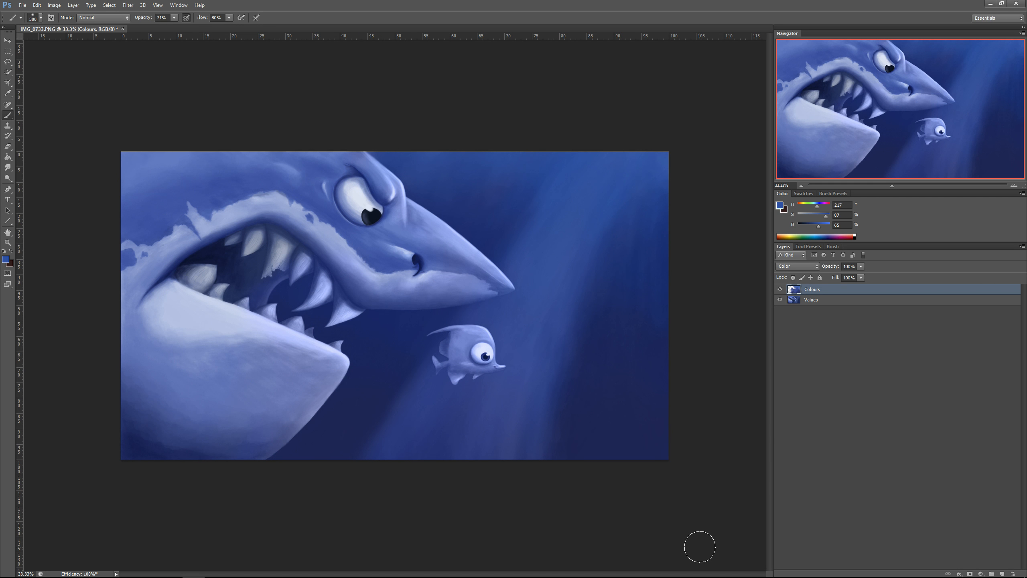
Pick a brighter blue (H 217, S 85, B 75) and paint the shark's upper head and snout.
click(6, 259)
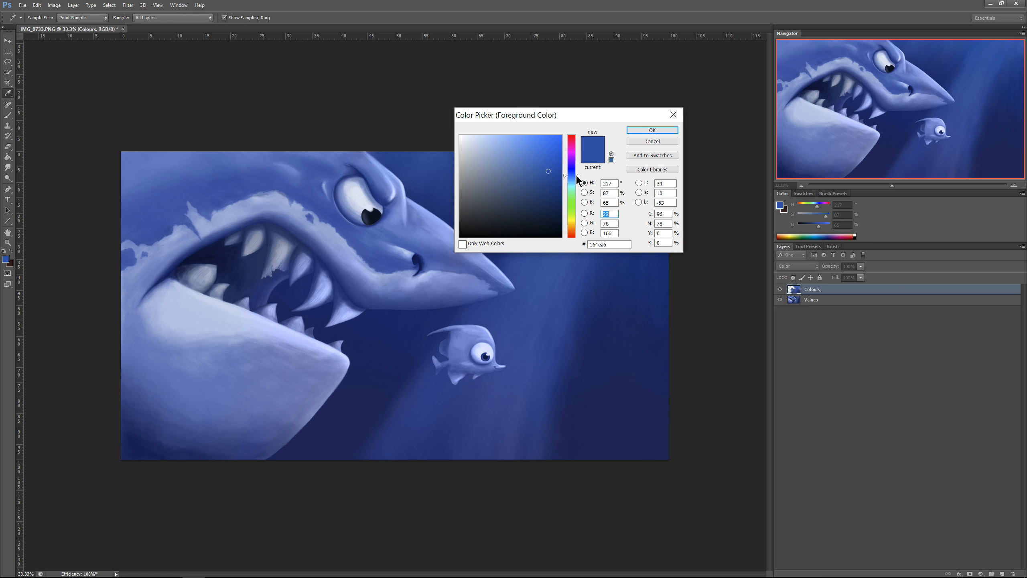
drag(577, 175, 574, 170)
click(548, 160)
drag(547, 160, 545, 159)
key(b)
click(645, 131)
mouse_move(138, 193)
mouse_down()
mouse_move(182, 186)
mouse_move(173, 231)
mouse_move(124, 263)
mouse_move(231, 185)
mouse_move(329, 184)
mouse_move(356, 244)
mouse_move(388, 225)
mouse_move(317, 156)
mouse_move(427, 255)
mouse_move(407, 212)
mouse_move(497, 275)
mouse_up()
Reduce the brush size and fill the blue along the shark's brow and the tip of its snout.
key(bracketleft)
key(bracketleft)
key(bracketleft)
key(bracketleft)
key(bracketleft)
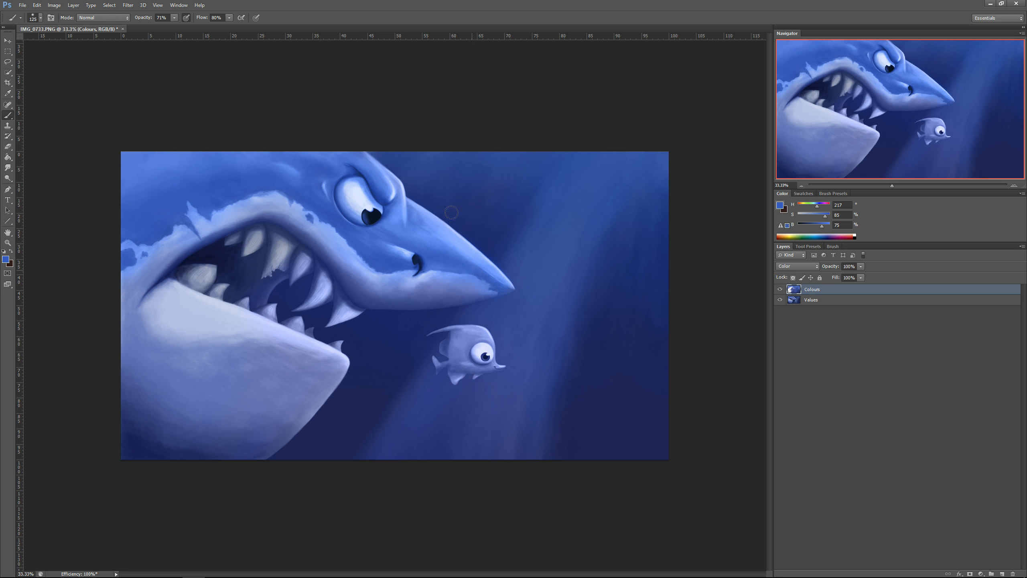
drag(365, 163, 395, 192)
drag(467, 279, 498, 288)
key(bracketleft)
key(bracketleft)
key(bracketleft)
key(bracketleft)
key(bracketleft)
Try a more violet foreground blue (H 233, S 85, B 75) and resample the blue of the shark's forehead.
click(6, 259)
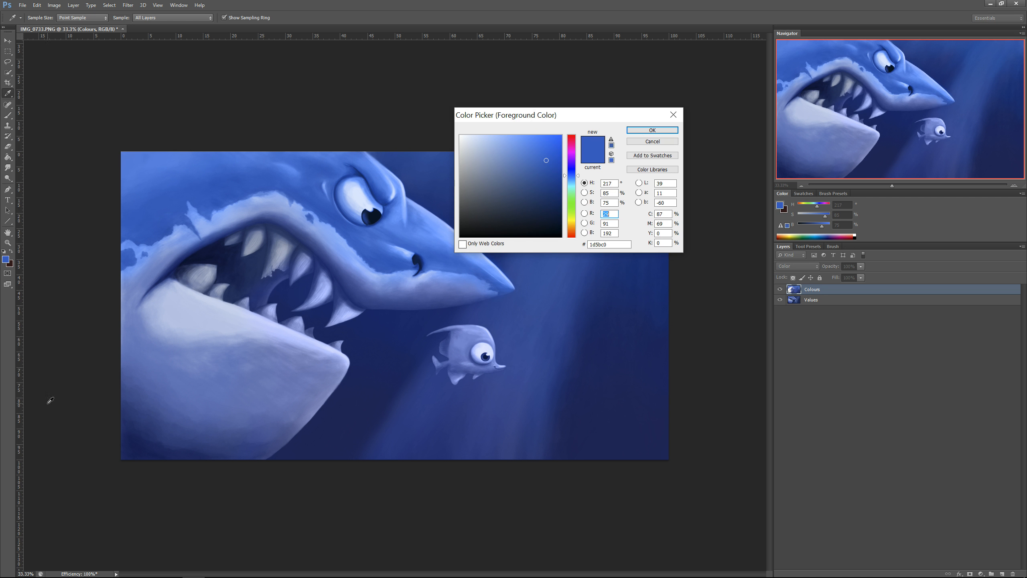
click(577, 176)
mouse_move(577, 177)
mouse_down()
mouse_move(575, 234)
mouse_move(575, 148)
mouse_move(576, 172)
mouse_up()
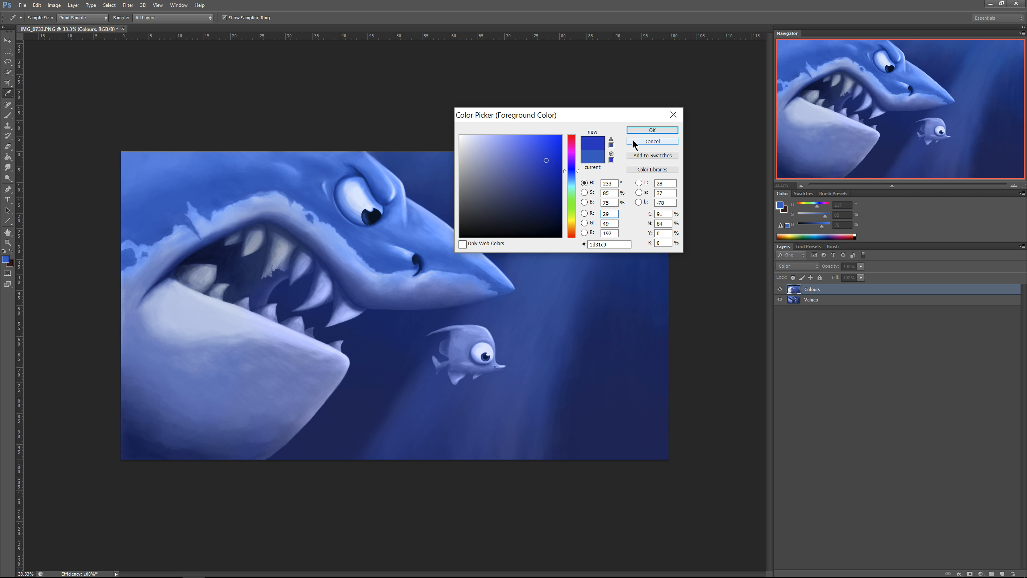
click(211, 184)
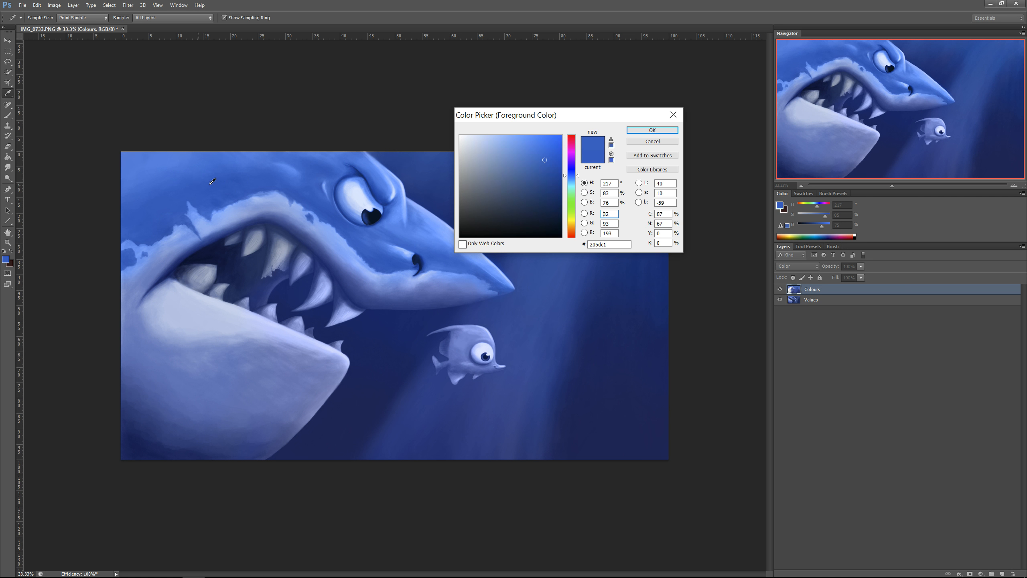
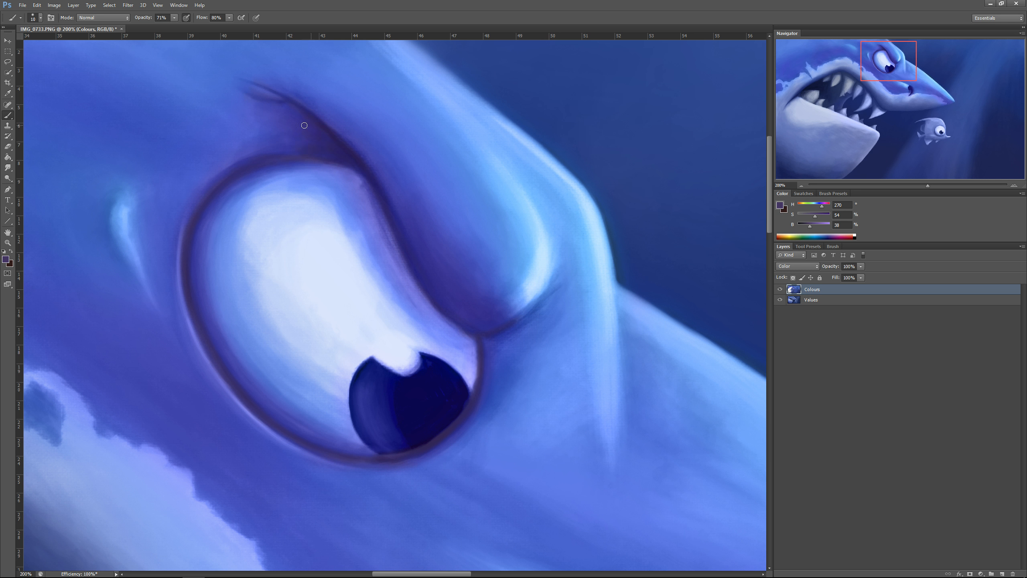
Pick a pale grey-blue (H 223, S 22, B 83) and paint the white of the shark's eye.
alt+click(510, 206)
scroll(301, 461, down, 5)
alt+click(344, 195)
click(6, 259)
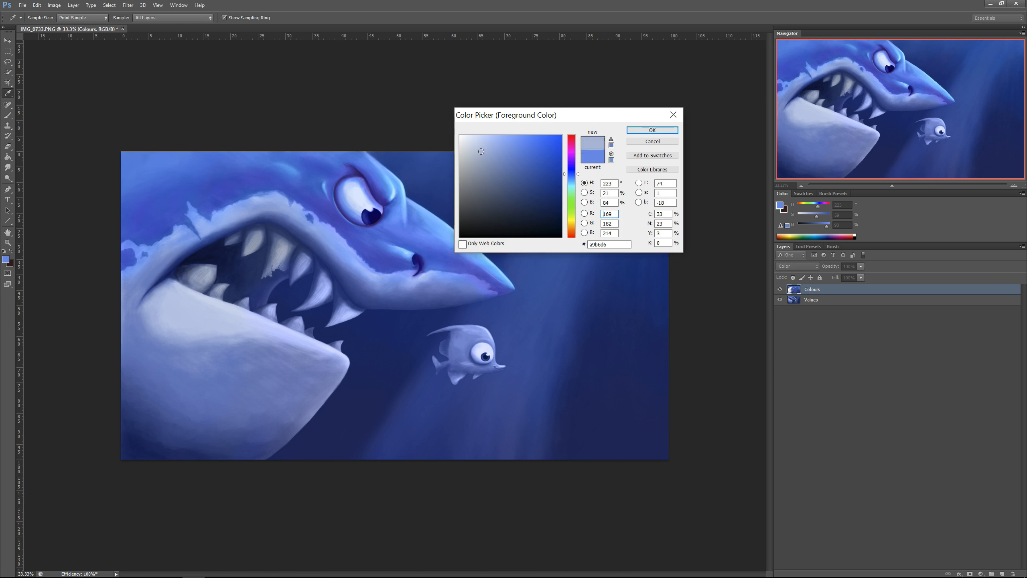
click(483, 151)
click(651, 131)
scroll(342, 186, up, 2)
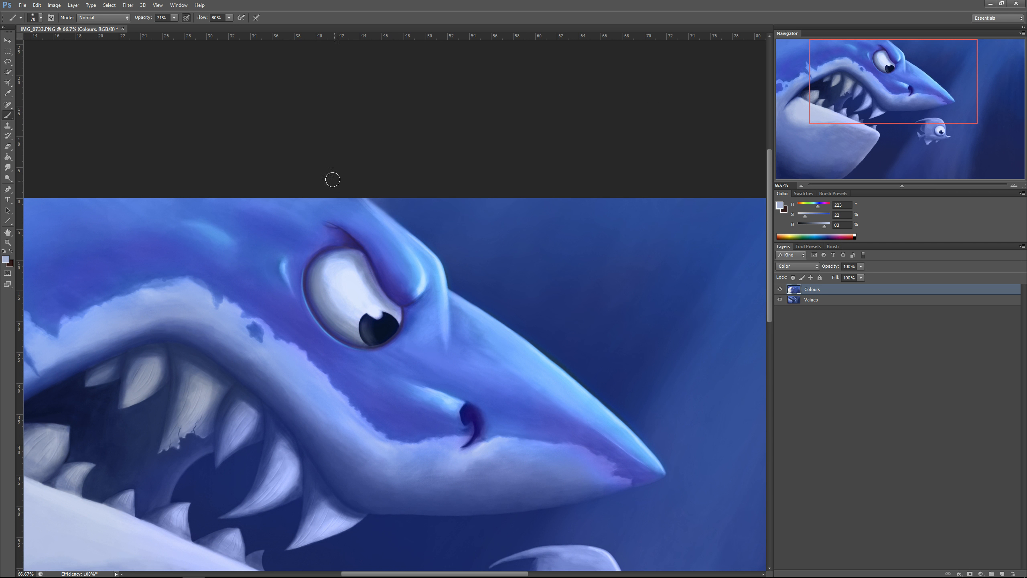
Pick a vivid bright blue, paint the reflection in the shark's pupil and reduce the brush size.
alt+click(424, 278)
click(6, 259)
click(571, 178)
click(550, 137)
click(653, 130)
mouse_move(367, 329)
mouse_down()
mouse_move(392, 327)
mouse_move(373, 341)
mouse_up()
key(bracketleft)
key(bracketleft)
key(bracketleft)
key(bracketleft)
Pick a nearly neutral grey (H 234, S 7, B 71) and paint the shark's upper teeth with a smaller brush.
scroll(510, 341, down, 2)
alt+click(322, 291)
click(5, 259)
click(572, 171)
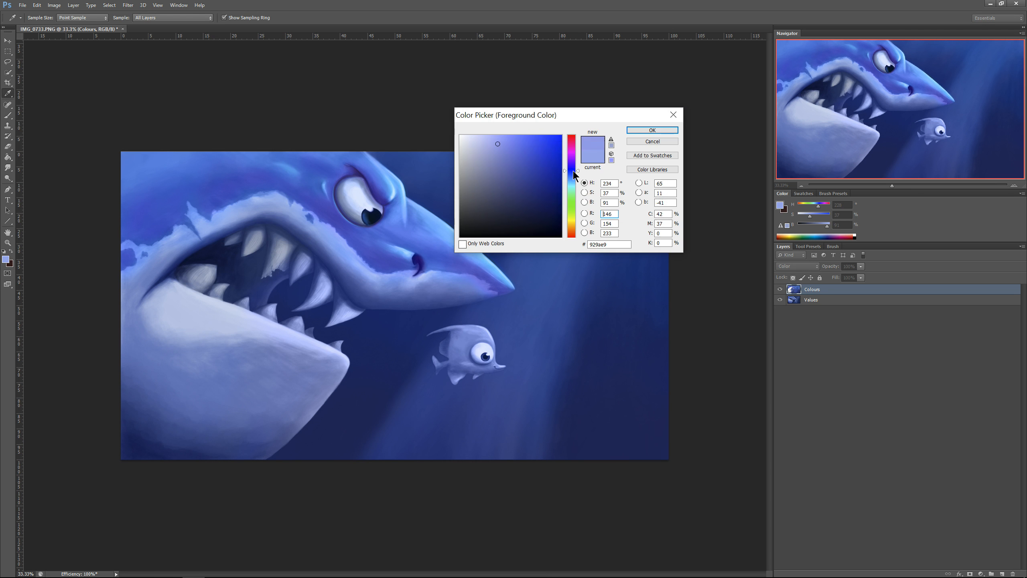
click(467, 164)
click(652, 130)
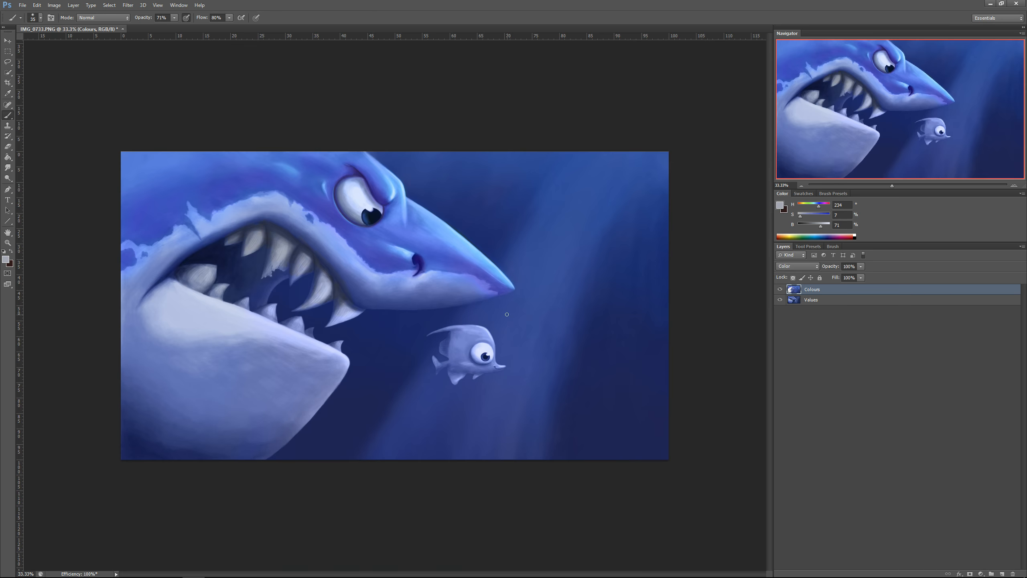
scroll(273, 227, up, 3)
key(bracketleft)
key(bracketleft)
key(bracketleft)
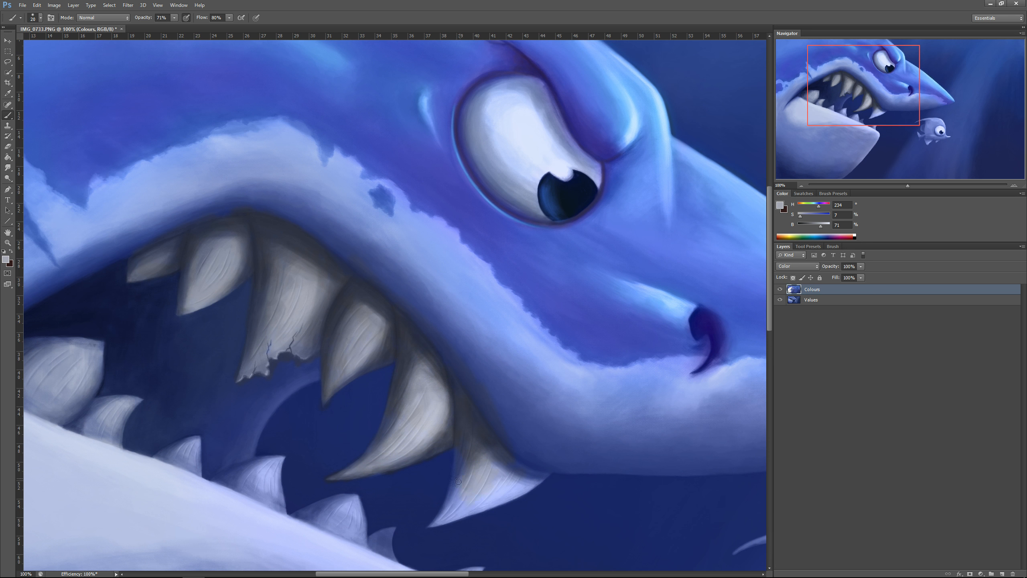
Sample the dark water blue to clean up the upper teeth's edges and start greying the rear lower teeth.
alt+click(316, 391)
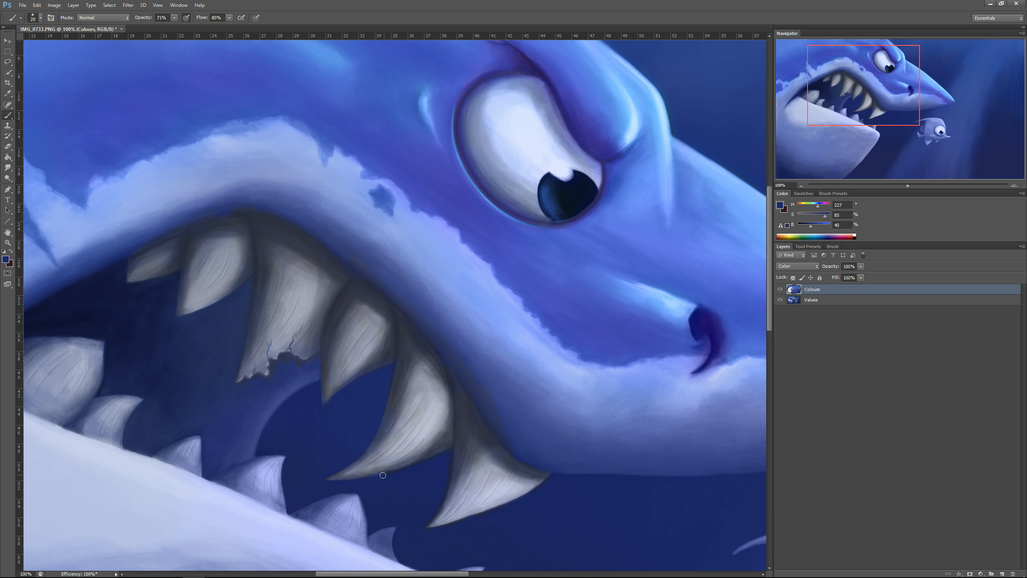
drag(461, 478, 577, 436)
alt+click(577, 436)
drag(300, 405, 290, 404)
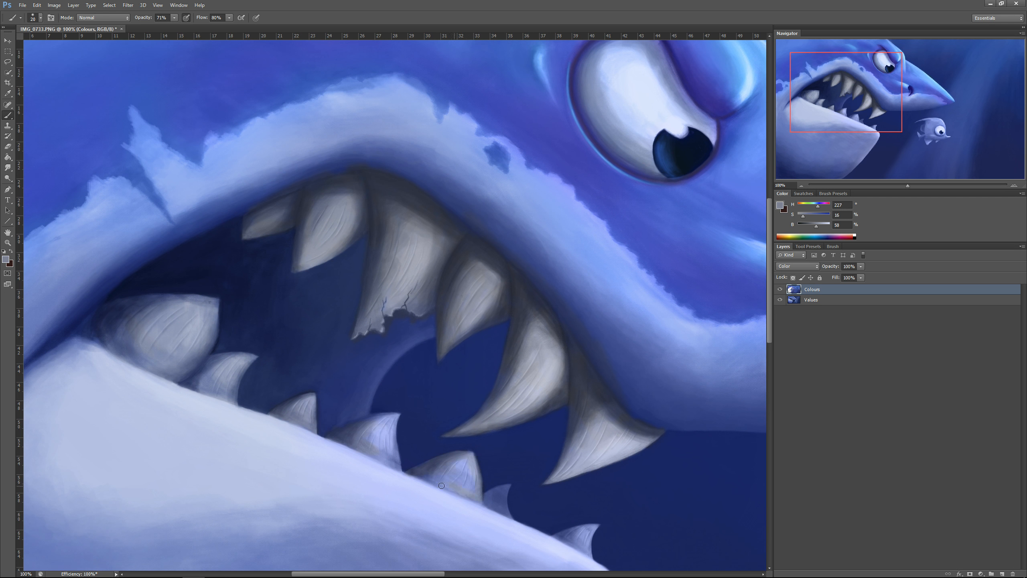
Paint the remaining lower teeth grey, resampling tooth and mouth colours to keep their edges clean.
drag(441, 486, 467, 465)
drag(607, 569, 557, 513)
drag(540, 474, 536, 493)
alt+click(510, 479)
alt+click(408, 418)
drag(344, 364, 335, 373)
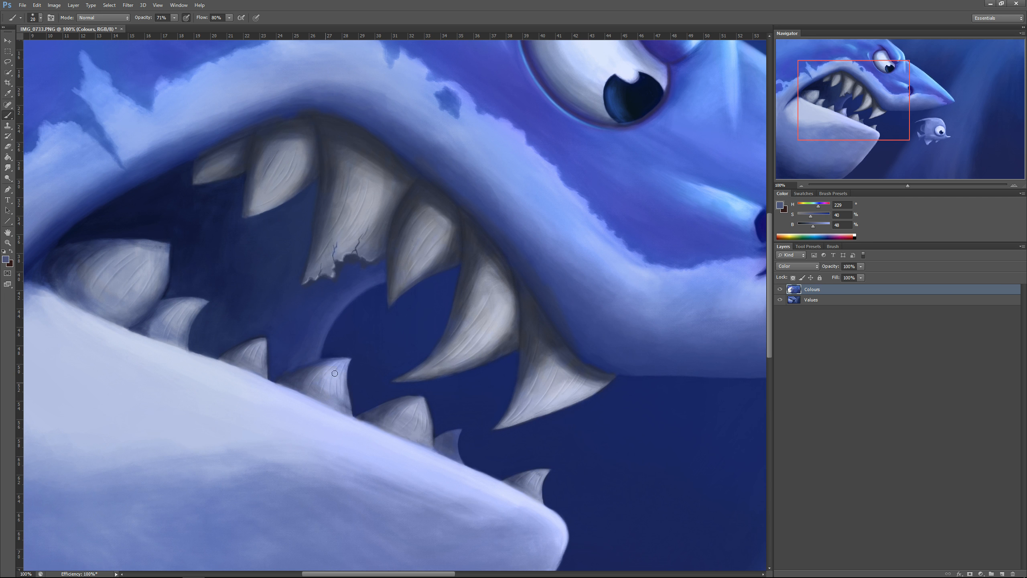
alt+click(356, 374)
alt+click(247, 354)
alt+click(130, 302)
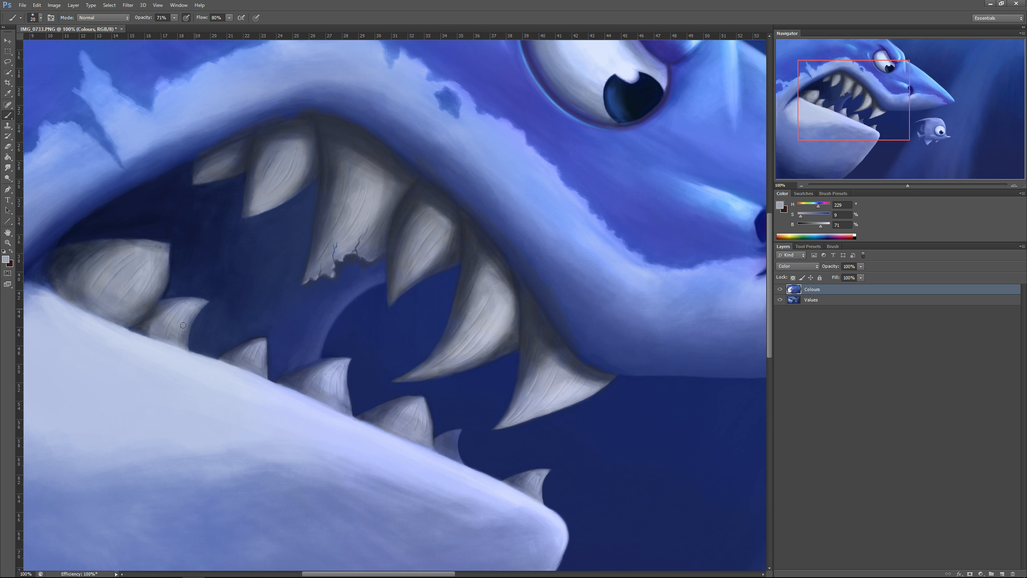
Tint the shaded bases of the teeth with a violet-grey (H 257, S 7, B 59) and a lighter, pinker grey.
click(5, 259)
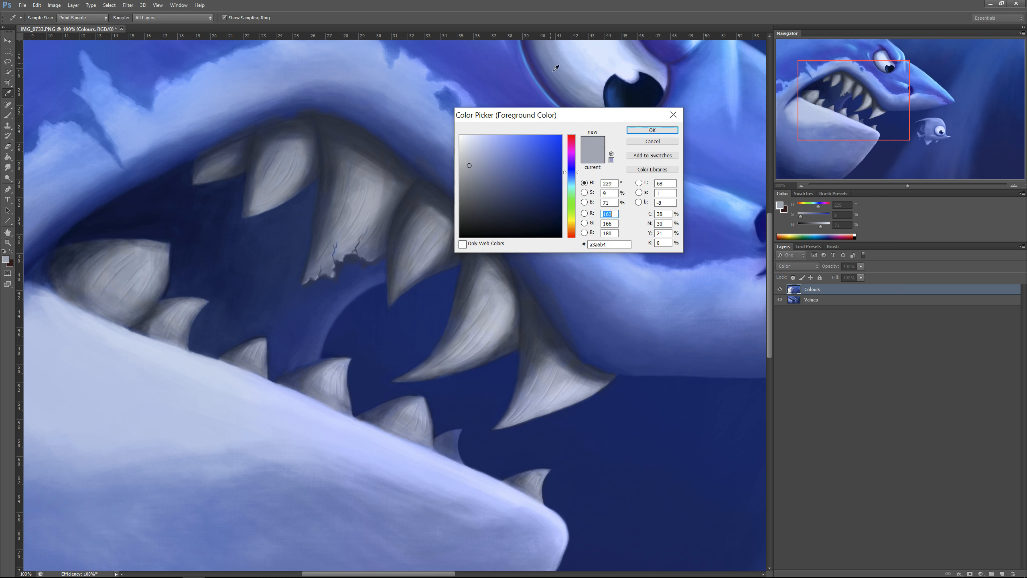
click(572, 163)
click(467, 176)
click(652, 131)
drag(72, 265, 87, 250)
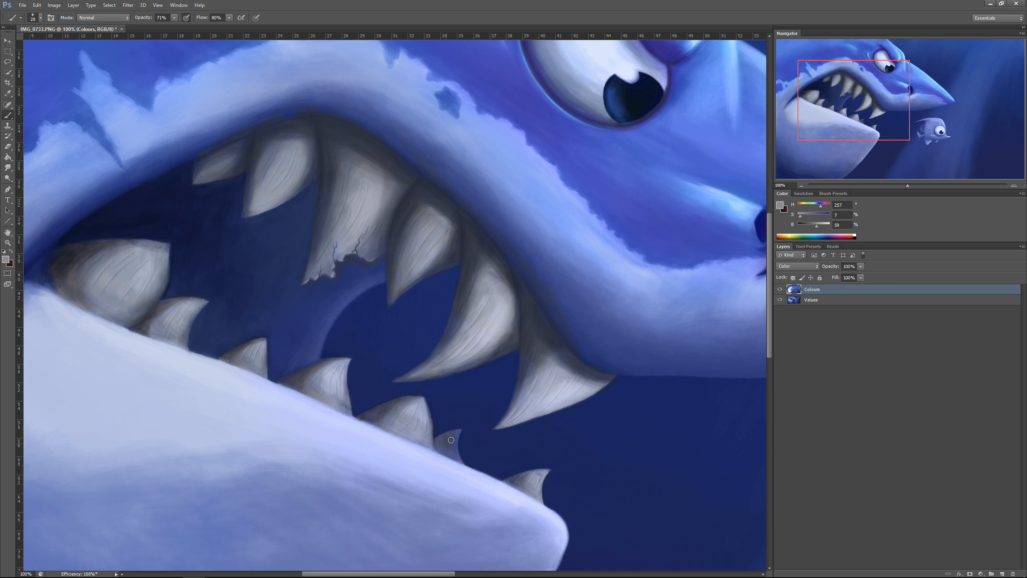
click(5, 259)
click(573, 157)
click(470, 162)
click(652, 130)
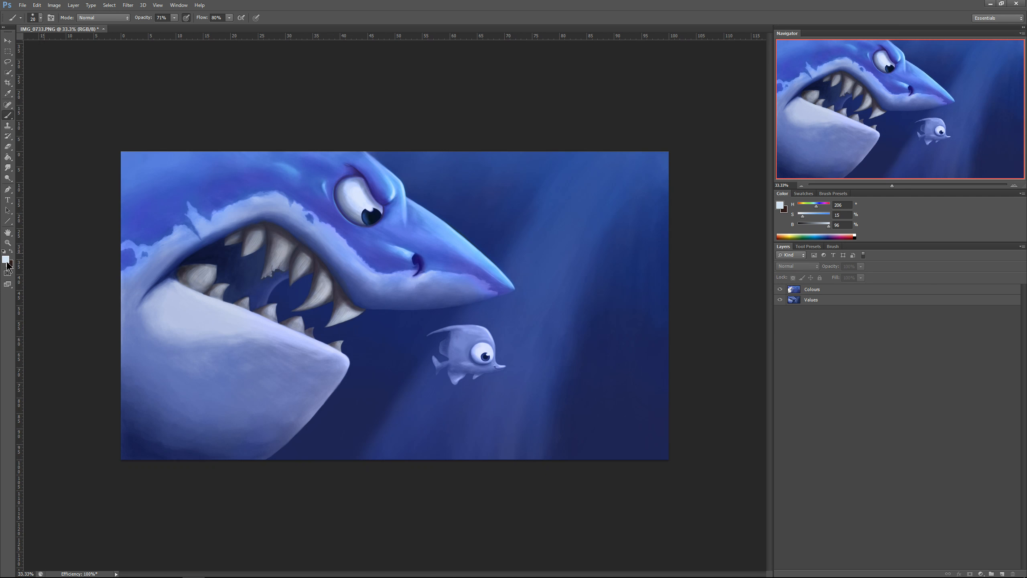
Pick a dark purple (H 295, S 91, B 35) and paint the deepest part of the shark's mouth.
click(5, 259)
click(549, 213)
click(573, 159)
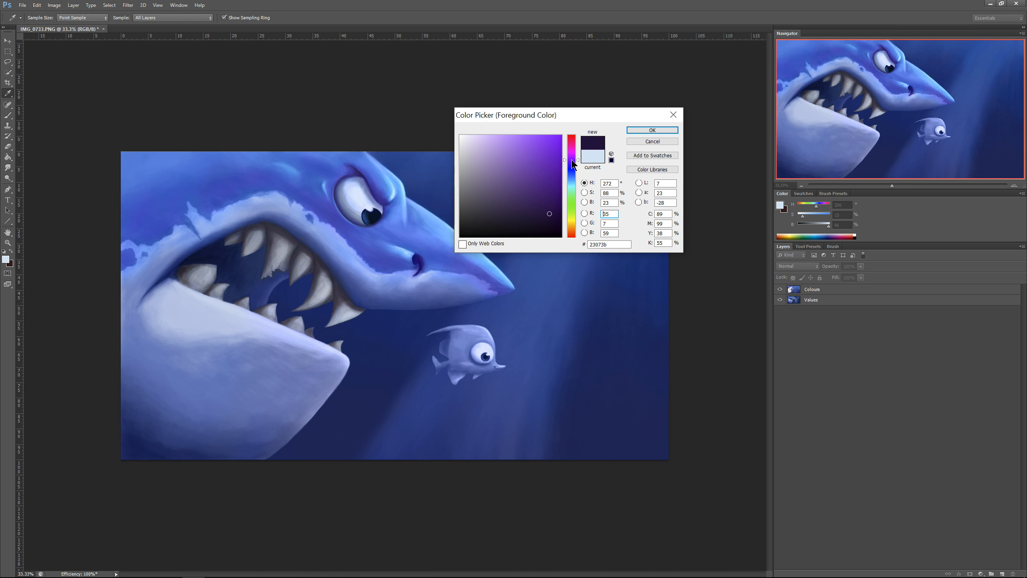
drag(549, 183, 552, 201)
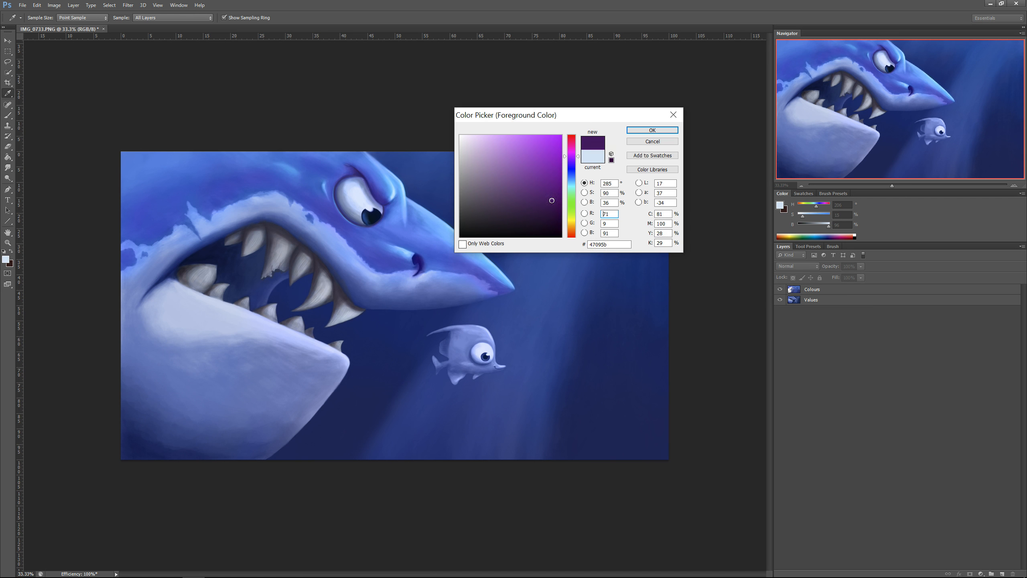
click(571, 153)
click(641, 131)
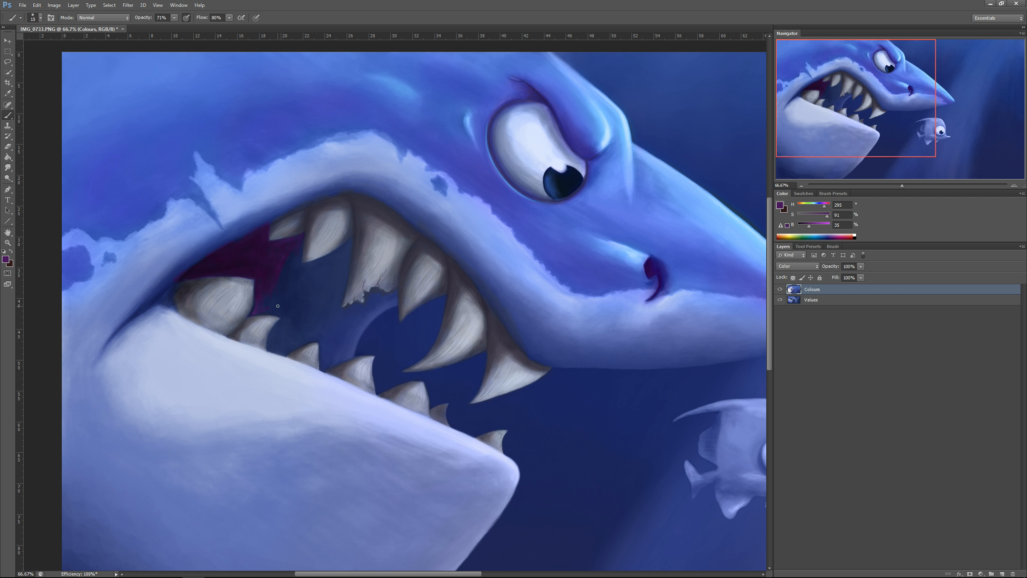
Pick a brighter purple (H 284, S 86, B 55), enlarge the brush and extend the mouth colour behind the lower teeth.
click(5, 259)
click(572, 155)
click(548, 181)
click(652, 131)
key(bracketright)
key(bracketright)
key(bracketright)
key(bracketright)
key(bracketright)
mouse_move(275, 292)
mouse_down()
mouse_move(290, 253)
mouse_move(281, 289)
mouse_move(294, 304)
mouse_move(276, 309)
mouse_move(289, 314)
mouse_move(300, 238)
mouse_move(346, 188)
mouse_move(305, 271)
mouse_move(323, 267)
mouse_move(301, 281)
mouse_move(322, 266)
mouse_move(270, 348)
mouse_move(298, 305)
mouse_move(273, 345)
mouse_move(298, 315)
mouse_move(259, 273)
mouse_move(288, 265)
mouse_move(317, 357)
mouse_up()
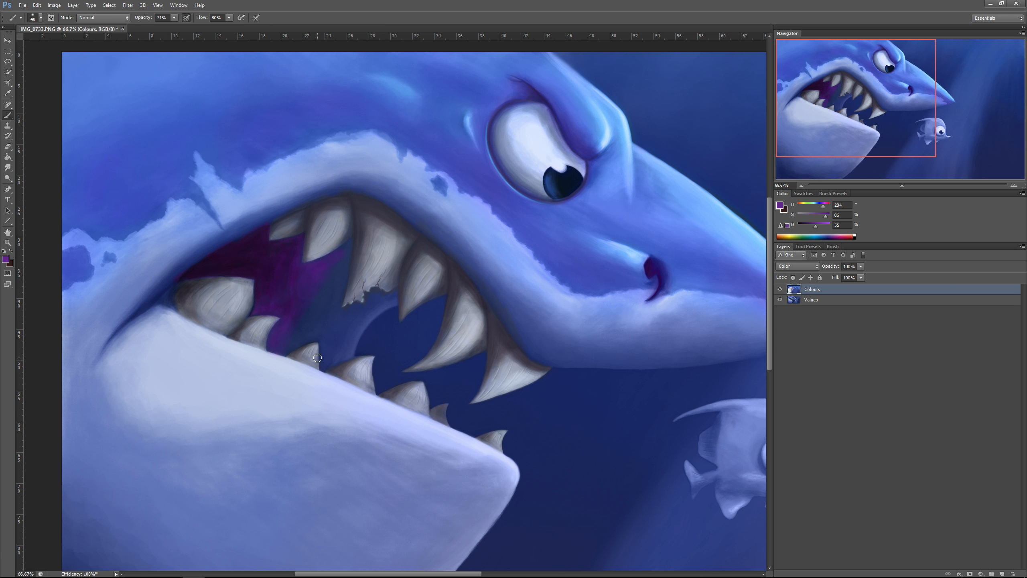
Blend the mouth interior towards the front with softer violets at S 63, B 53, shifting the hue to 268.
click(6, 259)
click(525, 182)
click(651, 131)
mouse_move(300, 258)
mouse_down()
mouse_move(318, 272)
mouse_move(296, 244)
mouse_up()
click(6, 260)
click(572, 160)
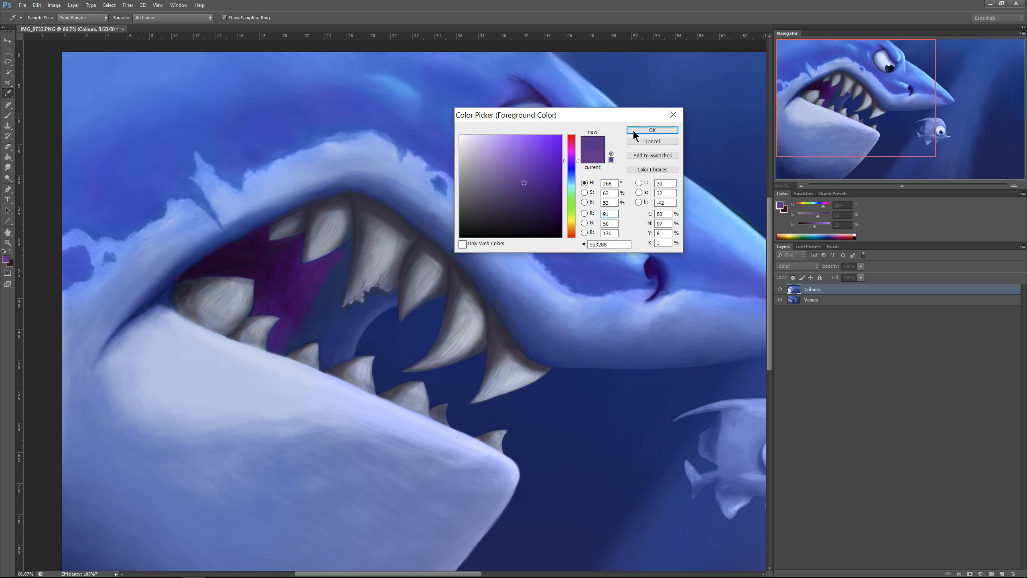
click(633, 130)
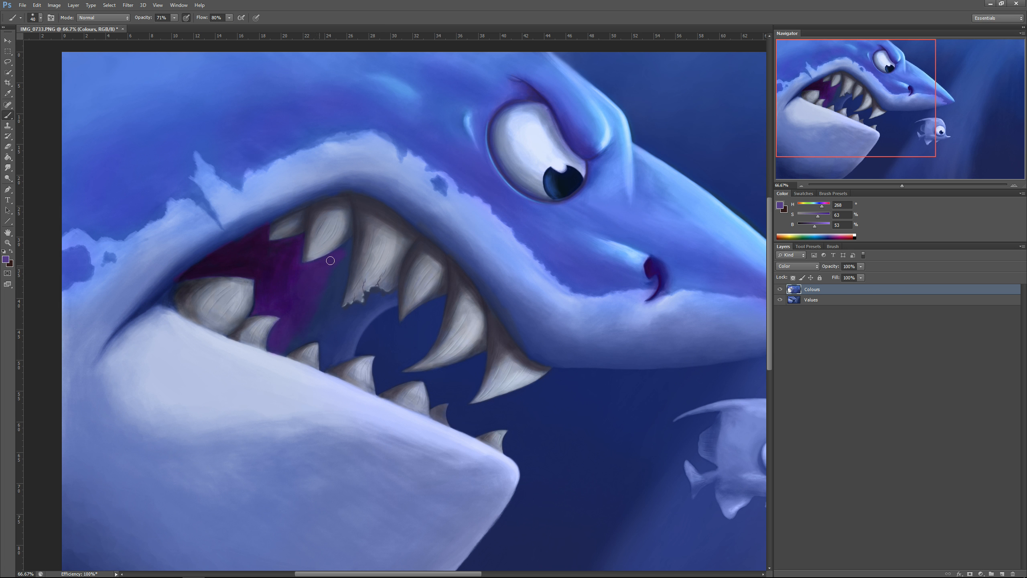
mouse_move(330, 260)
mouse_down()
mouse_move(275, 275)
mouse_move(289, 257)
mouse_move(265, 279)
mouse_move(322, 281)
mouse_up()
Pick a lighter, bluer violet and paint the inside of the mouth beside the chipped tooth.
click(6, 260)
click(572, 162)
click(524, 164)
click(633, 130)
drag(339, 255, 341, 274)
Pick a paler violet (H 263, S 47, B 75) and paint around the chipped tooth's broken edge with a smaller brush.
click(5, 260)
click(510, 159)
click(650, 131)
key(bracketleft)
key(ctrl+plus)
key(ctrl+plus)
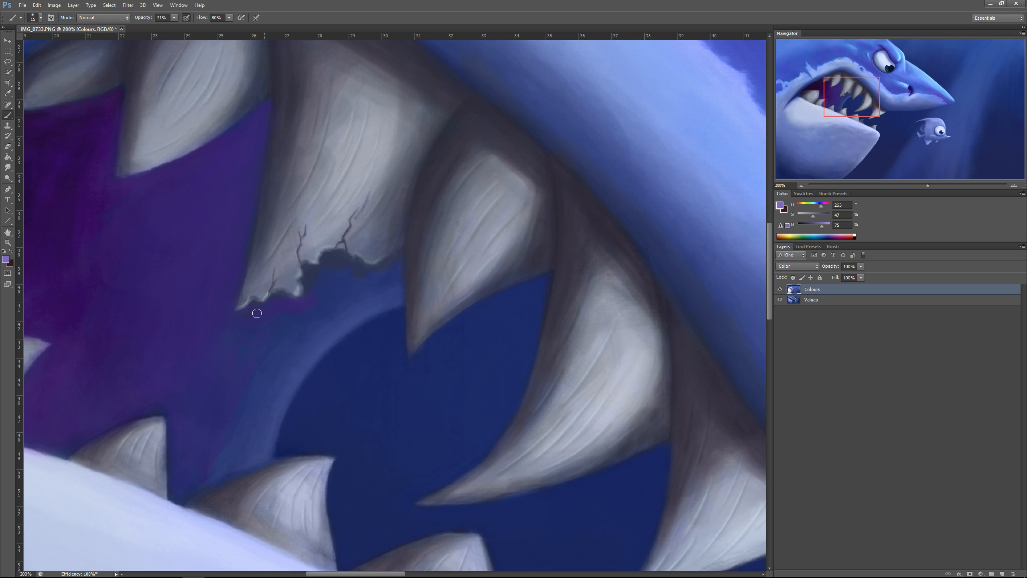
mouse_move(312, 277)
mouse_down()
mouse_move(336, 259)
mouse_move(381, 286)
mouse_move(398, 260)
mouse_up()
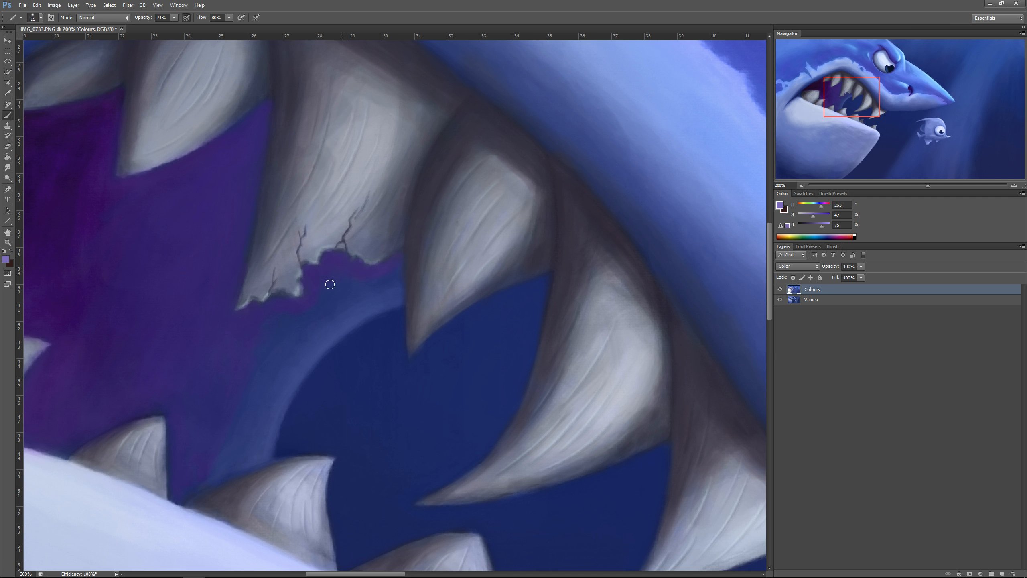
Pick a blue-violet and paint the transition in the mouth below the chipped tooth.
click(5, 259)
click(571, 166)
click(509, 150)
click(514, 154)
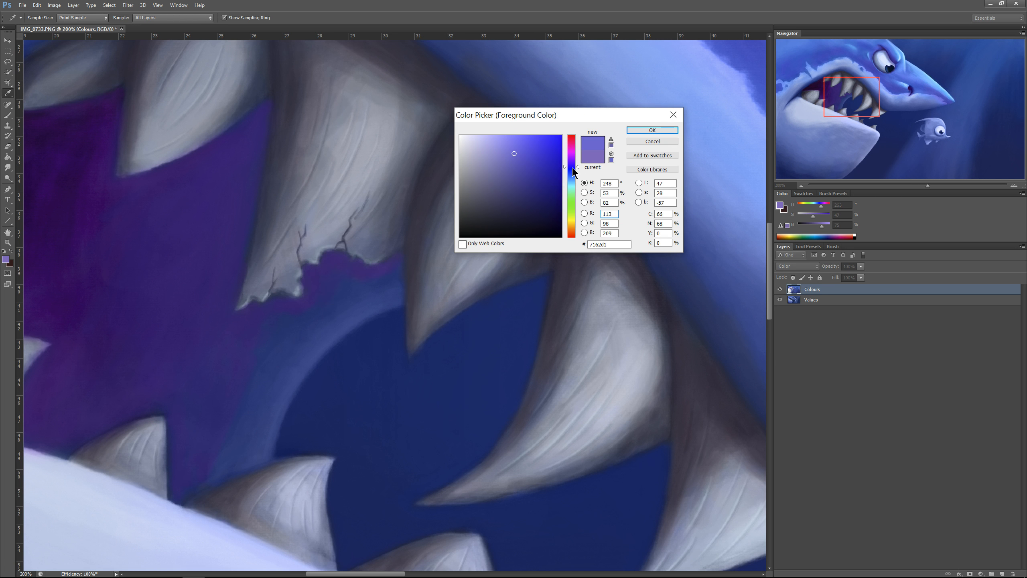
click(571, 168)
click(652, 130)
drag(257, 335, 226, 409)
Pick a bluer tone (H 236, S 46, B 84), enlarge the brush and blend the purple mouth interior into blue.
click(5, 259)
click(572, 170)
click(652, 131)
key(bracketright)
key(bracketright)
key(bracketright)
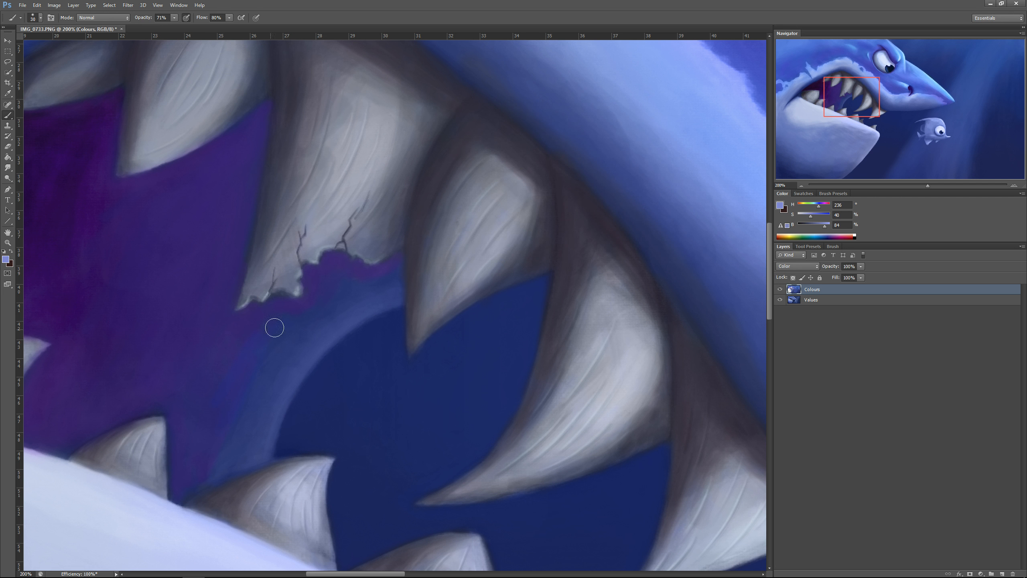
drag(274, 328, 239, 401)
drag(243, 359, 178, 480)
Pick a bright blue (H 212, S 68, B 93) and paint the lit rim at the mouth opening's inner edge.
alt+click(186, 300)
click(6, 259)
click(572, 176)
click(528, 141)
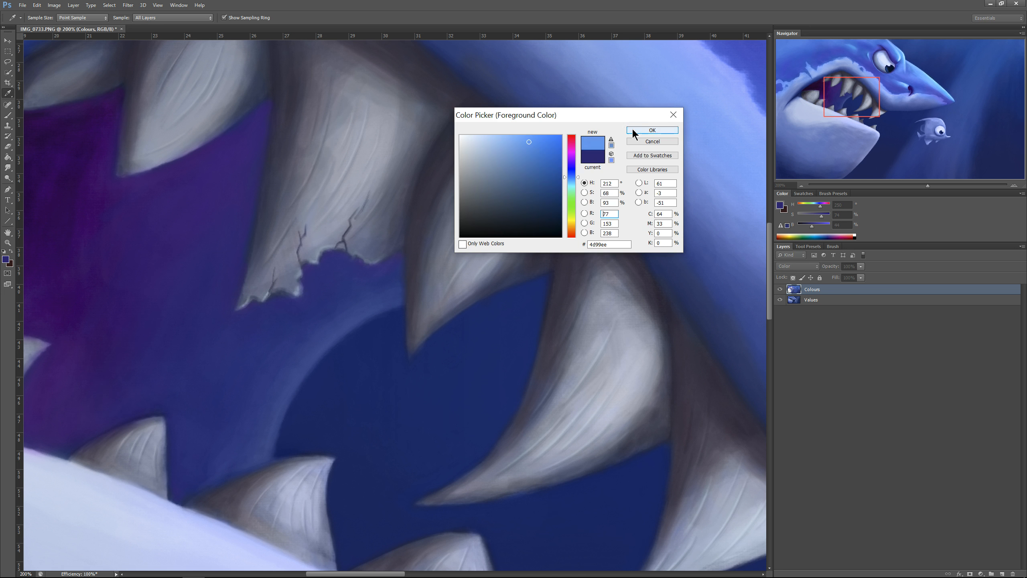
click(633, 133)
drag(269, 400, 356, 307)
drag(247, 461, 335, 326)
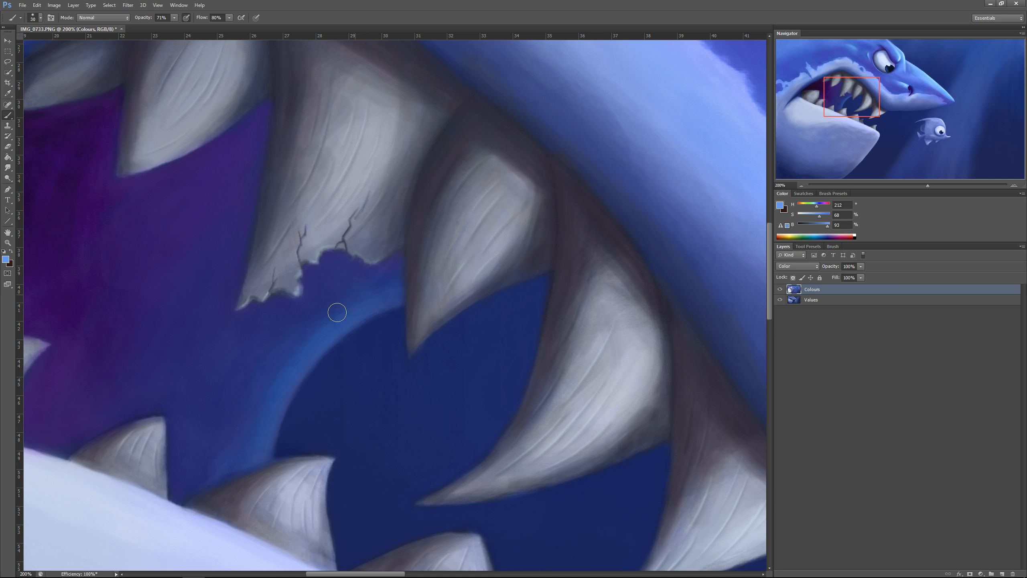
Pick a muted violet-blue (H 241, S 46, B 75), adjust the brush size and tint the underside of the shark's snout.
alt+click(245, 384)
key(ctrl+minus)
key(ctrl+minus)
key(ctrl+minus)
drag(621, 468, 510, 427)
alt+click(184, 382)
click(6, 259)
drag(572, 172, 573, 167)
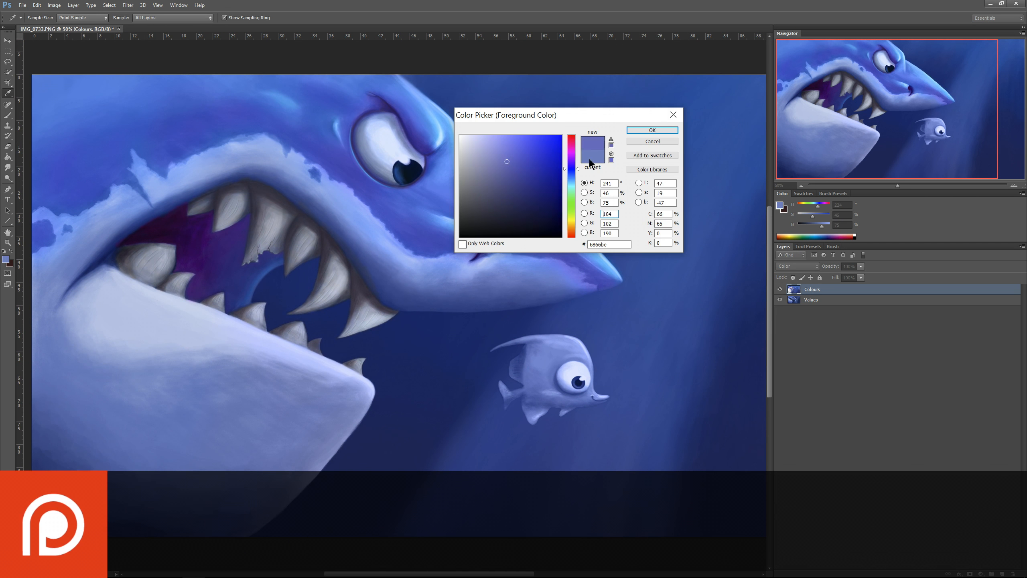
click(652, 131)
key(bracketright)
key(bracketright)
key(bracketright)
key(bracketright)
key(bracketright)
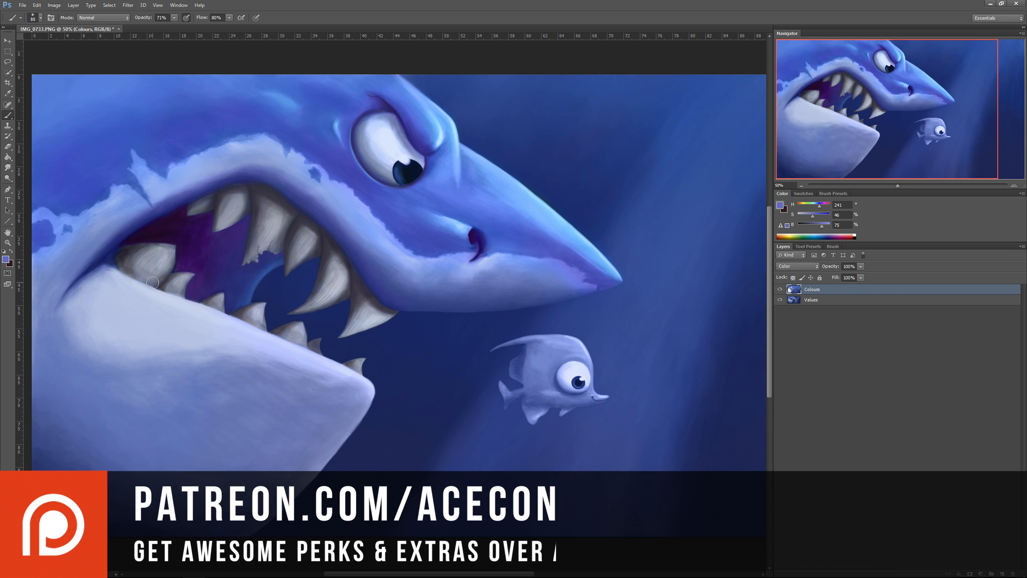
key(bracketleft)
key(bracketleft)
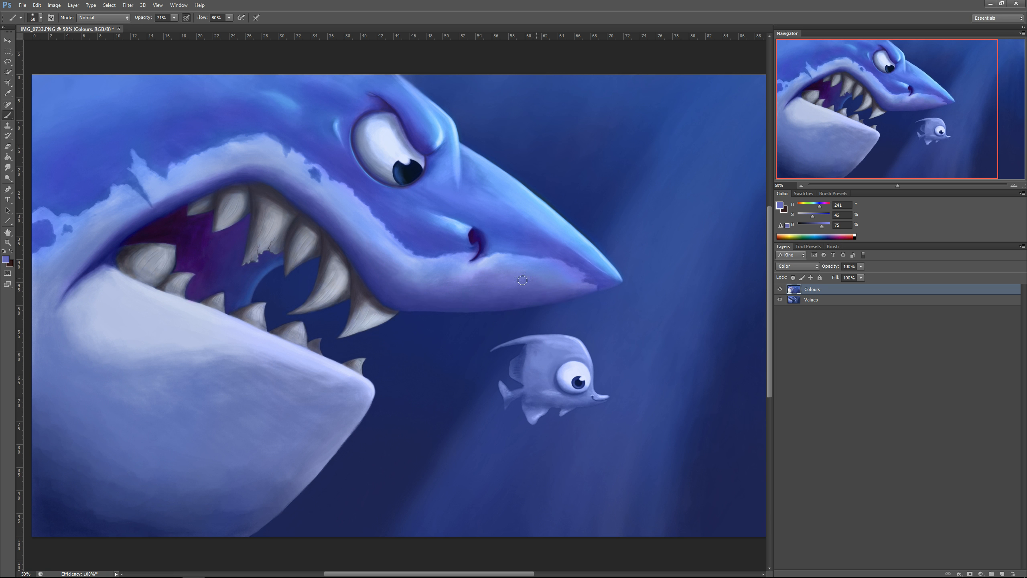
Pick a violet (H 257, S 63, B 63), shrink the brush and tint the shaded edge of the shark's upper lip.
click(6, 259)
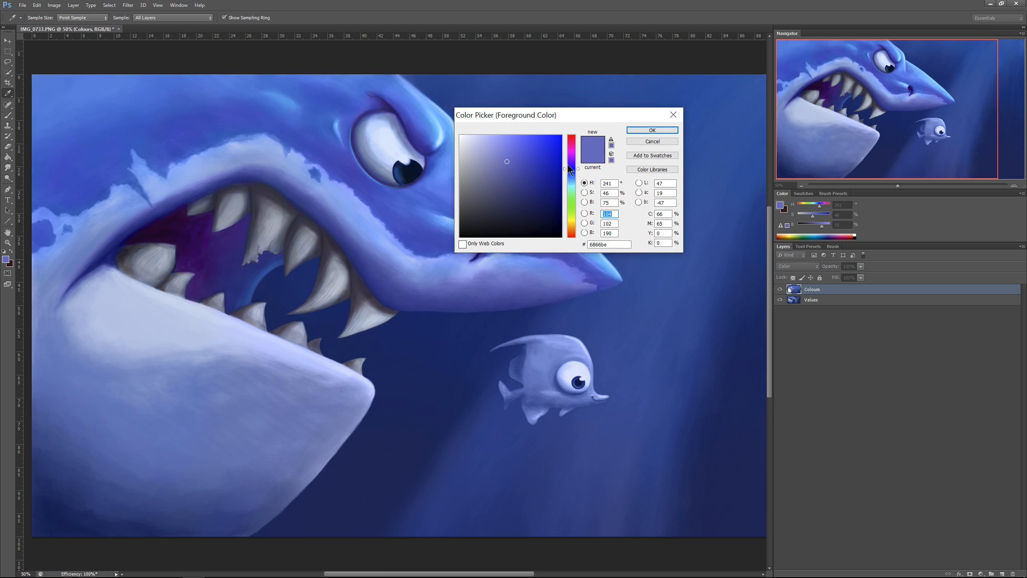
click(570, 164)
drag(520, 153, 523, 173)
click(652, 130)
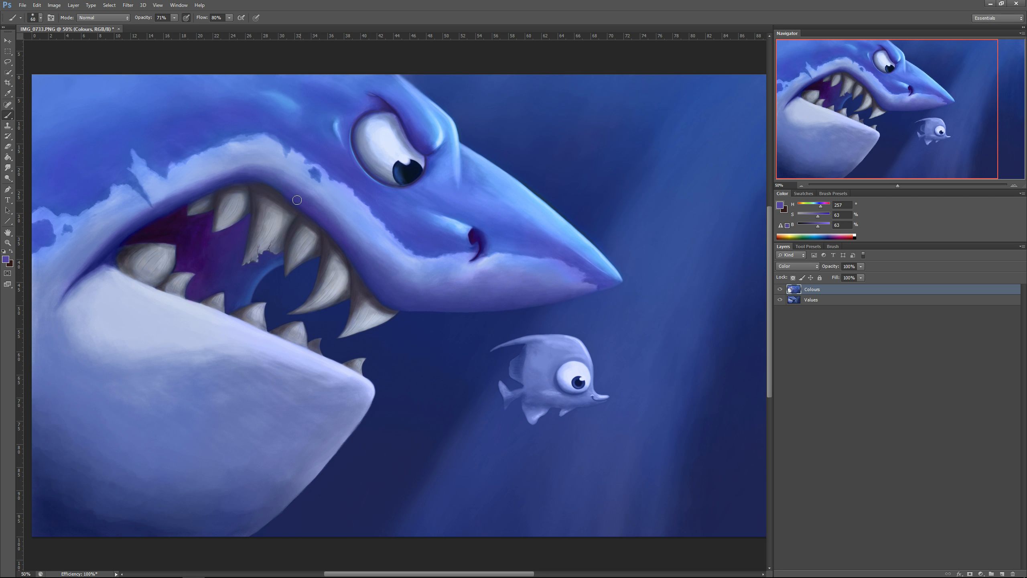
key(bracketleft)
key(bracketleft)
key(bracketleft)
Sample violet tones from the upper lip, enlarge the brush and spread them over the shark's lower jaw and lip shadows.
alt+click(144, 228)
alt+click(371, 228)
key(bracketright)
key(bracketright)
key(bracketright)
key(bracketright)
key(bracketright)
key(bracketright)
key(bracketright)
key(bracketright)
alt+click(79, 219)
Shrink the brush, sample tones from the upper lip and snout, and tint the pale skin patches above the mouth lavender.
key(bracketleft)
key(bracketleft)
key(bracketleft)
key(bracketleft)
key(bracketleft)
key(bracketleft)
key(bracketleft)
alt+click(303, 161)
alt+click(550, 274)
Pick a light periwinkle (H 231, S 40, B 82), enlarge the brush and soften the violet areas of the shark's skin.
click(5, 259)
click(571, 180)
click(651, 130)
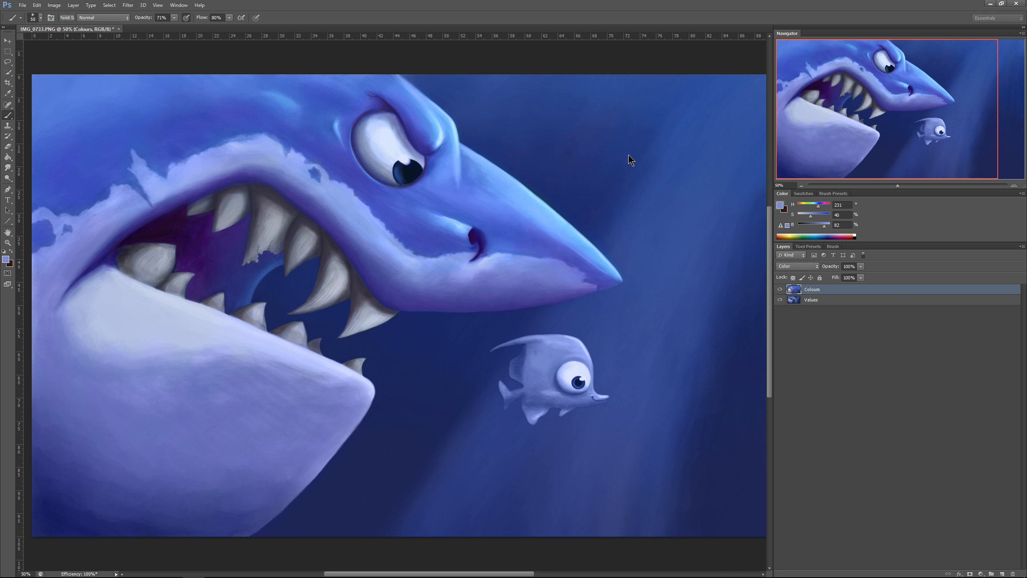
key(bracketright)
key(bracketright)
key(bracketright)
key(bracketright)
key(bracketright)
Sample the pale blue on the lower jaw (H 212, S 23, B 87), shrink the brush and tint the jaw's lit upper edge.
alt+click(138, 330)
key(bracketleft)
key(bracketleft)
key(bracketleft)
key(bracketleft)
key(bracketleft)
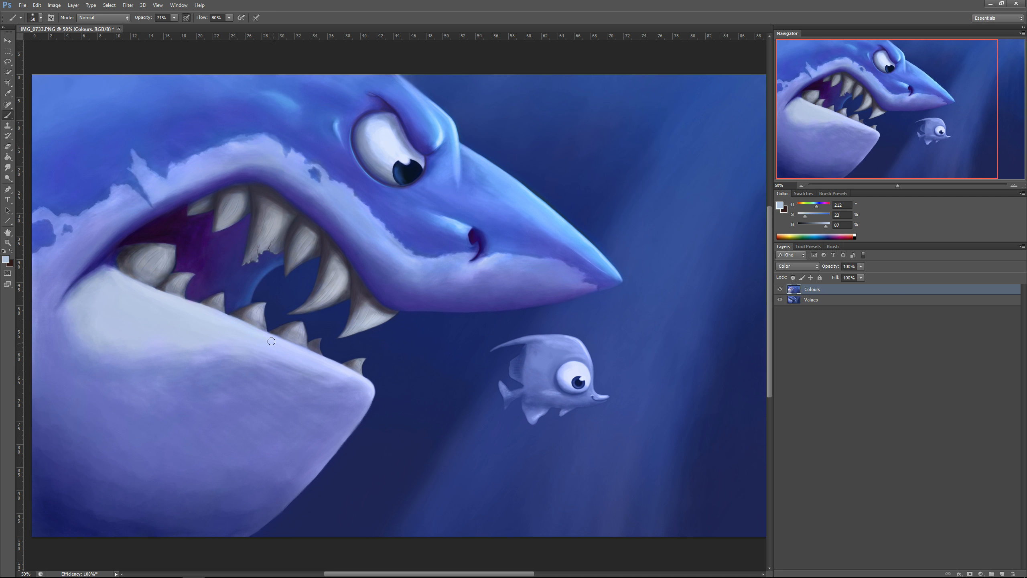
Sample the jaw's edge tone, shift its hue towards blue, enlarge the brush and blend the jaw highlight and lip colours.
alt+click(63, 322)
click(6, 260)
click(571, 176)
click(651, 131)
key(bracketright)
key(bracketright)
key(bracketright)
alt+click(262, 116)
alt+click(239, 178)
Pick a dark purple (H 267, S 73, B 35), tint the shaded base of the lower jaw and blend it upwards.
alt+click(65, 511)
click(6, 259)
click(571, 161)
click(531, 200)
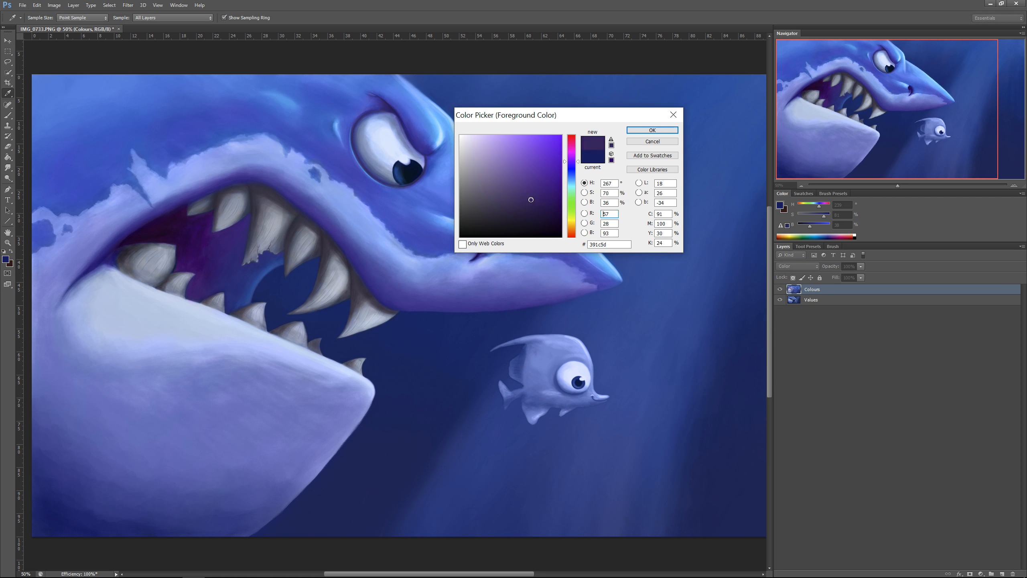
key(Return)
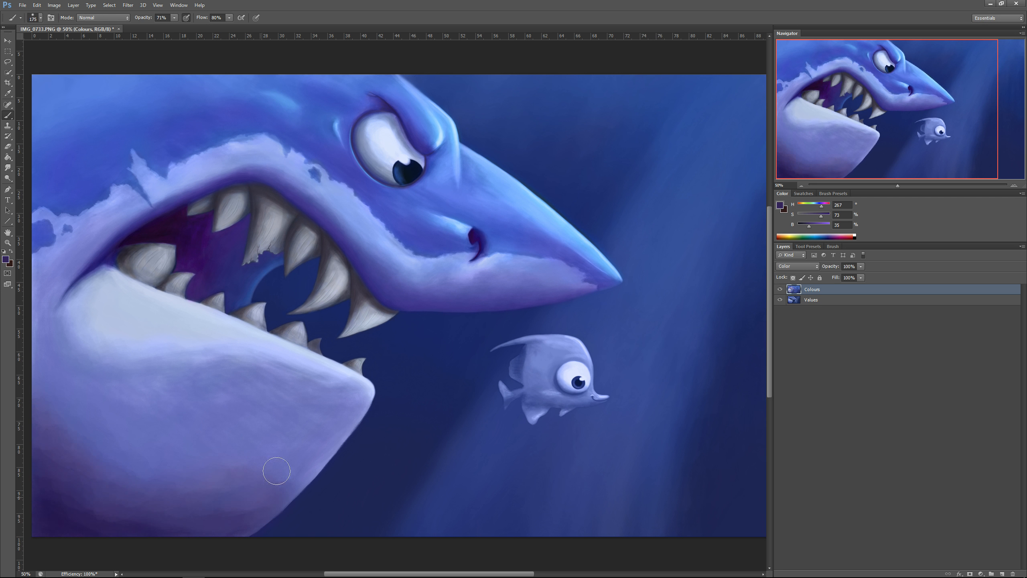
alt+click(72, 425)
drag(295, 462, 237, 441)
Pick a golden yellow (H 46, S 65, B 82) and start blocking in the small fish's body.
alt+click(125, 317)
click(5, 260)
click(572, 225)
drag(526, 157, 526, 153)
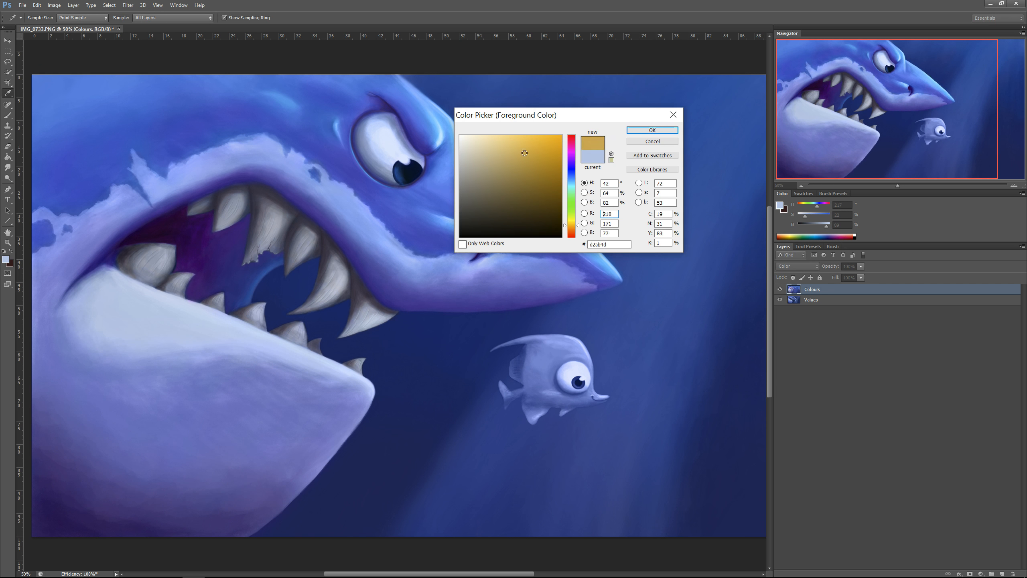
click(572, 224)
click(652, 130)
mouse_move(540, 360)
mouse_down()
mouse_move(560, 351)
mouse_move(545, 381)
mouse_move(528, 367)
mouse_up()
Reduce the brush size and fill the fish's body around the eye with golden yellow.
key(ctrl+plus)
key(ctrl+plus)
key(ctrl+plus)
mouse_move(665, 480)
mouse_down()
mouse_move(193, 259)
mouse_move(83, 231)
mouse_up()
key(bracketleft)
key(bracketleft)
key(bracketleft)
mouse_move(356, 351)
mouse_down()
mouse_move(382, 414)
mouse_move(432, 428)
mouse_move(450, 394)
mouse_move(466, 205)
mouse_move(402, 254)
mouse_move(507, 261)
mouse_move(516, 445)
mouse_move(589, 430)
mouse_move(475, 442)
mouse_up()
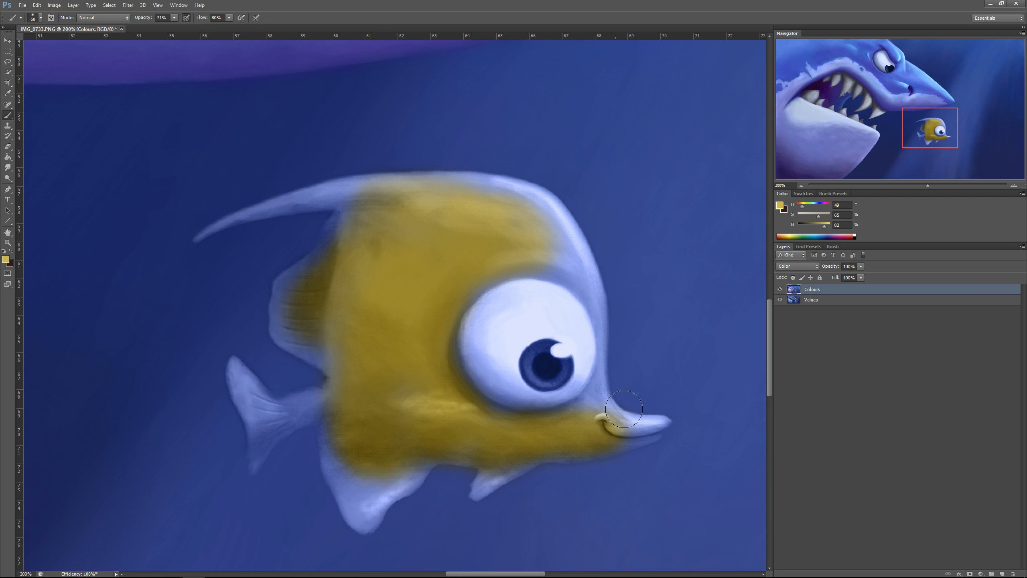
Shrink the brush further and paint the rear belly edge and large lower fin of the fish yellow.
key(bracketleft)
key(bracketleft)
key(bracketleft)
key(bracketleft)
key(bracketleft)
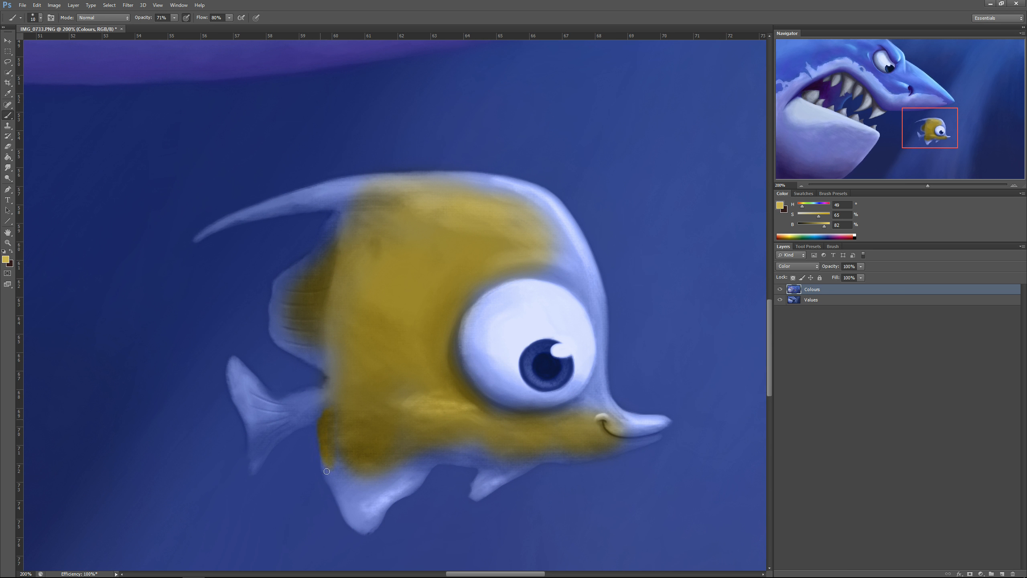
drag(327, 471, 330, 475)
mouse_move(347, 513)
mouse_down()
mouse_move(370, 528)
mouse_move(399, 495)
mouse_up()
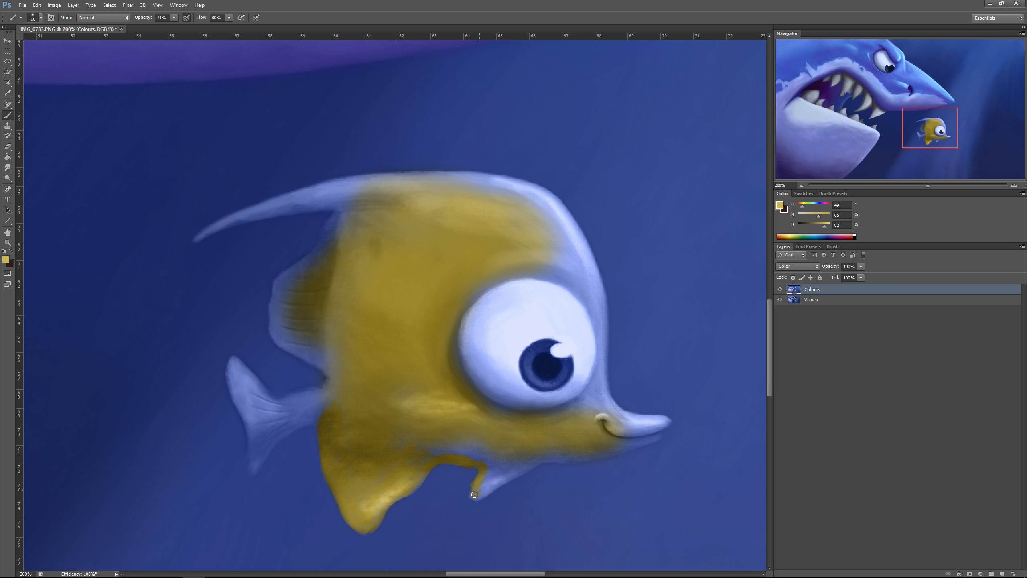
Paint the small belly fin, underside and lower lip of the fish yellow, filling the remaining blue gaps.
mouse_move(474, 494)
mouse_down()
mouse_move(502, 450)
mouse_move(507, 476)
mouse_move(529, 463)
mouse_move(489, 472)
mouse_up()
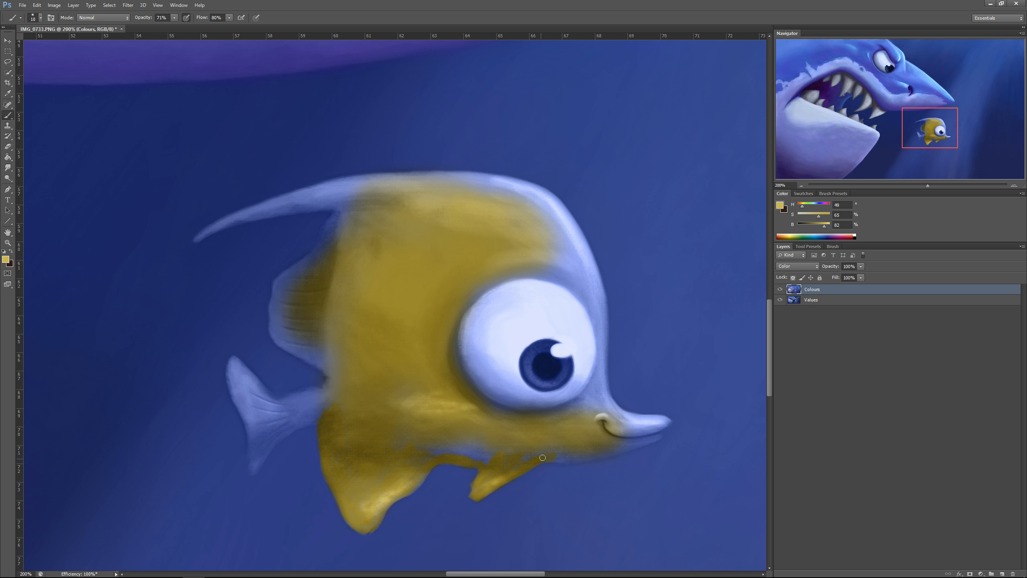
mouse_move(597, 455)
mouse_down()
mouse_move(563, 455)
mouse_move(648, 438)
mouse_move(595, 442)
mouse_up()
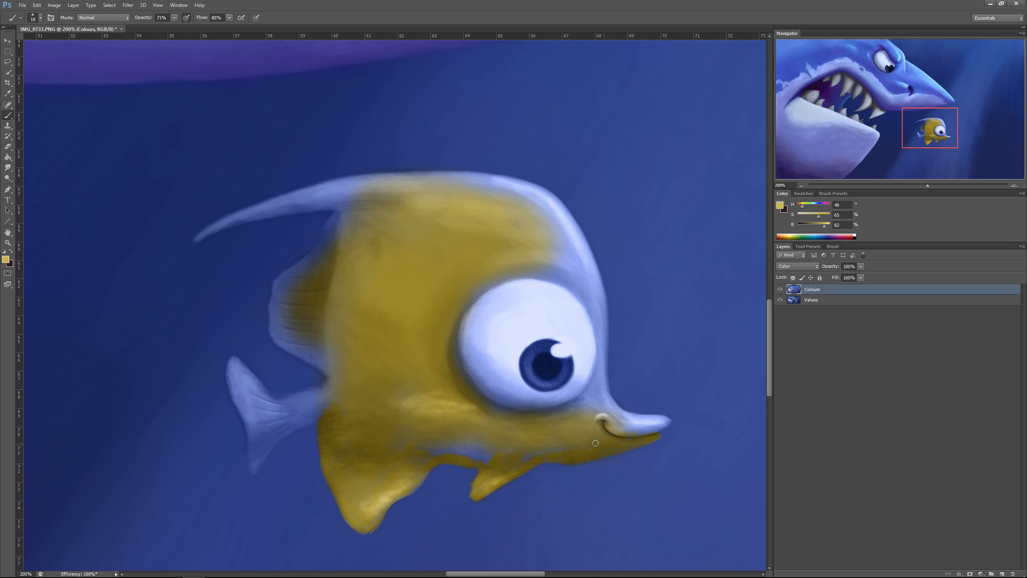
mouse_move(491, 439)
mouse_down()
mouse_move(401, 458)
mouse_move(454, 439)
mouse_up()
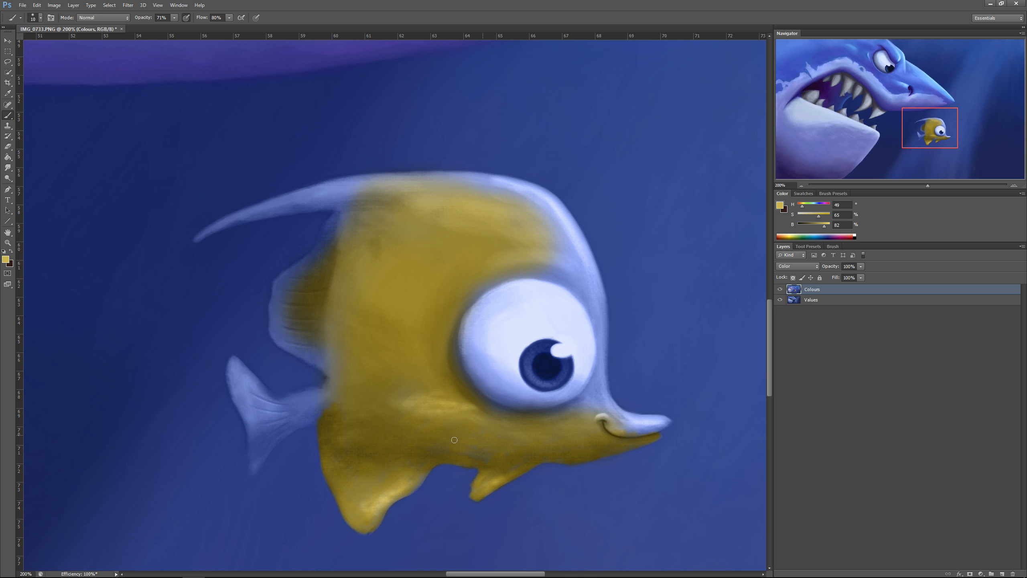
Paint yellow around the rim of the fish's eye, down to the mouth and along the forehead.
mouse_move(596, 318)
mouse_down()
mouse_move(600, 356)
mouse_move(581, 397)
mouse_up()
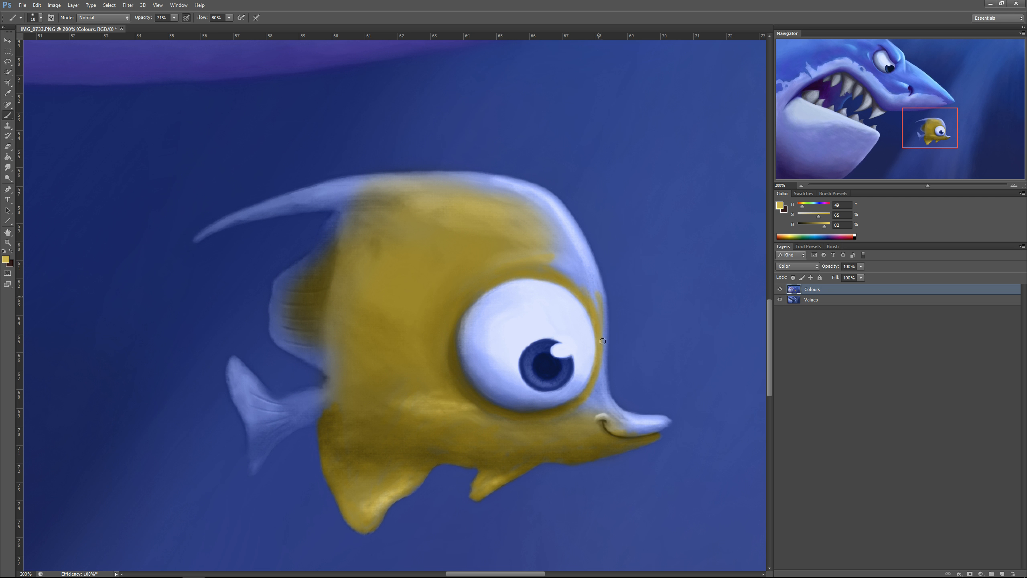
drag(594, 398, 600, 413)
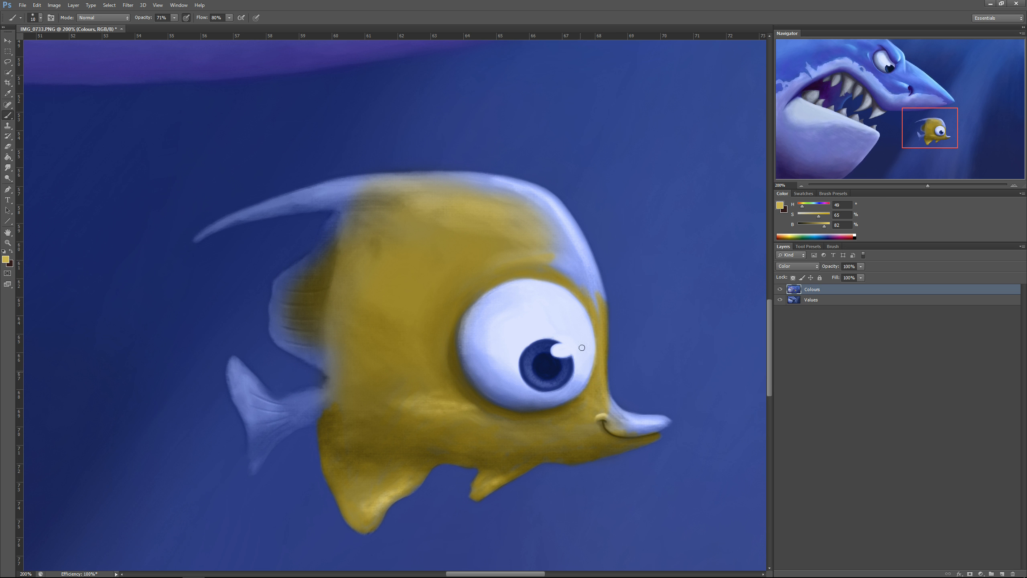
drag(564, 227, 556, 253)
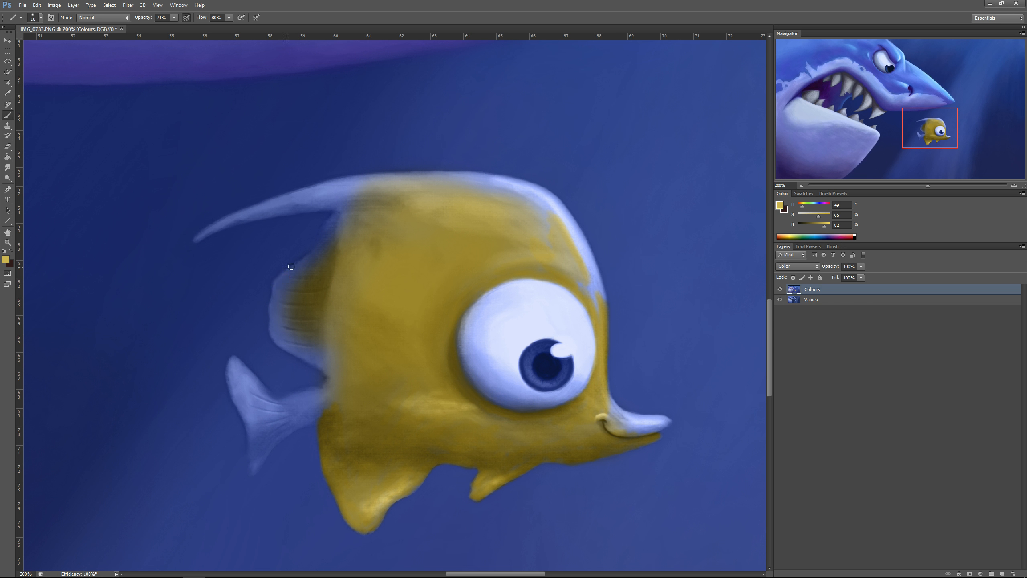
Fill the fish's rear fin and tail with yellow.
mouse_move(313, 255)
mouse_down()
mouse_move(283, 277)
mouse_move(275, 334)
mouse_move(313, 258)
mouse_move(335, 240)
mouse_move(322, 240)
mouse_move(333, 226)
mouse_move(349, 231)
mouse_move(277, 270)
mouse_move(293, 348)
mouse_move(327, 369)
mouse_move(320, 288)
mouse_up()
mouse_move(313, 392)
mouse_down()
mouse_move(327, 409)
mouse_move(284, 429)
mouse_move(251, 475)
mouse_move(267, 441)
mouse_up()
drag(230, 361, 233, 368)
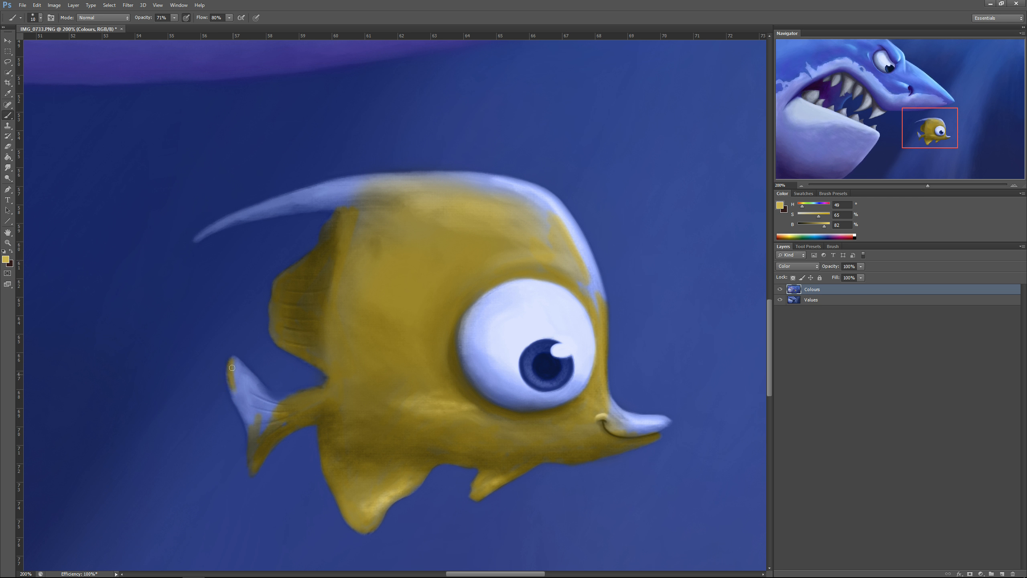
click(269, 400)
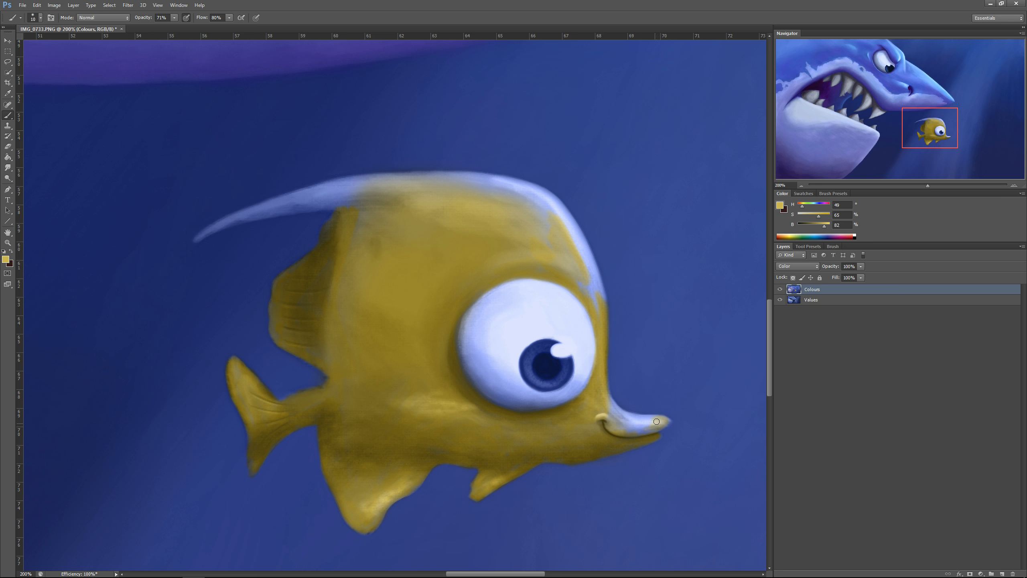
Cover the fish's upper lip, forehead edge, trailing dorsal fin and back with yellow.
drag(639, 419, 604, 422)
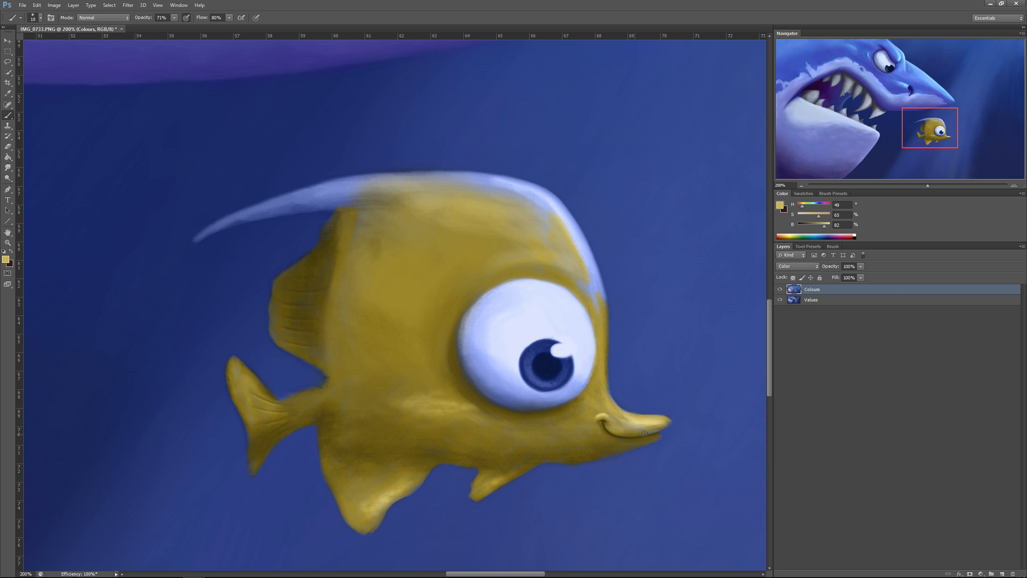
drag(584, 246, 591, 289)
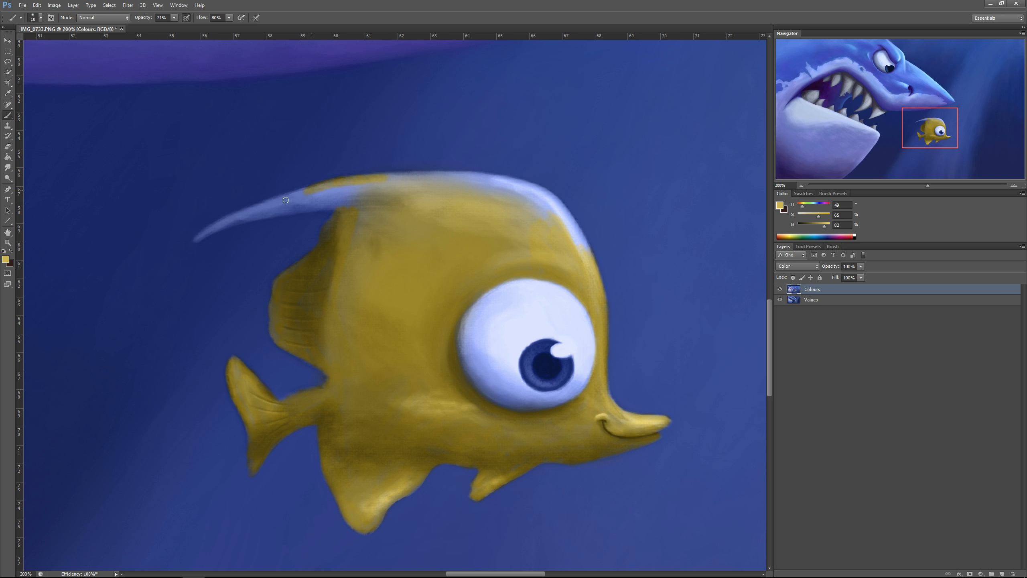
drag(285, 200, 243, 211)
mouse_move(340, 192)
mouse_down()
mouse_move(315, 203)
mouse_move(330, 204)
mouse_move(272, 211)
mouse_up()
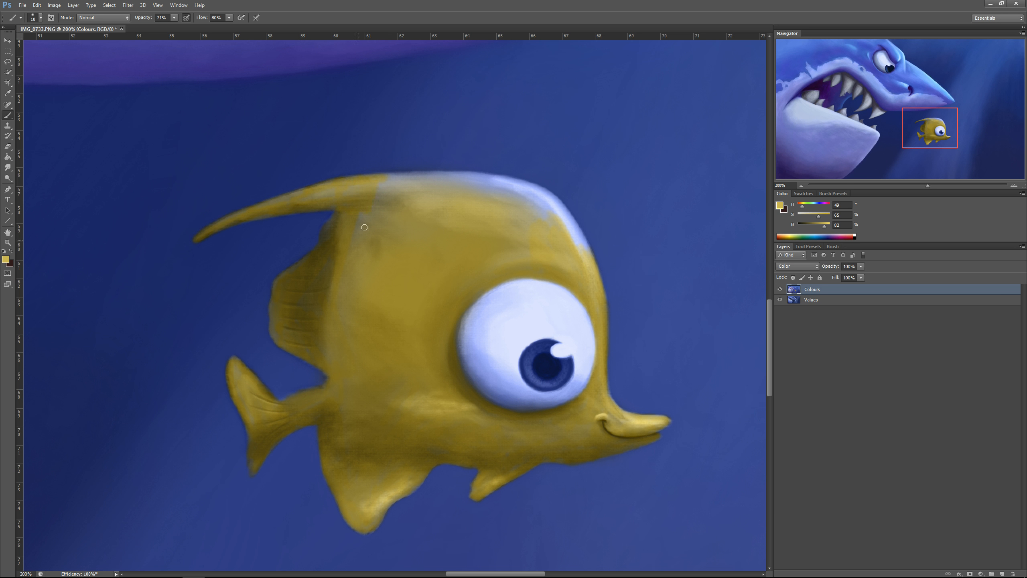
mouse_move(477, 183)
mouse_down()
mouse_move(440, 176)
mouse_move(521, 185)
mouse_move(487, 177)
mouse_move(550, 202)
mouse_move(562, 230)
mouse_up()
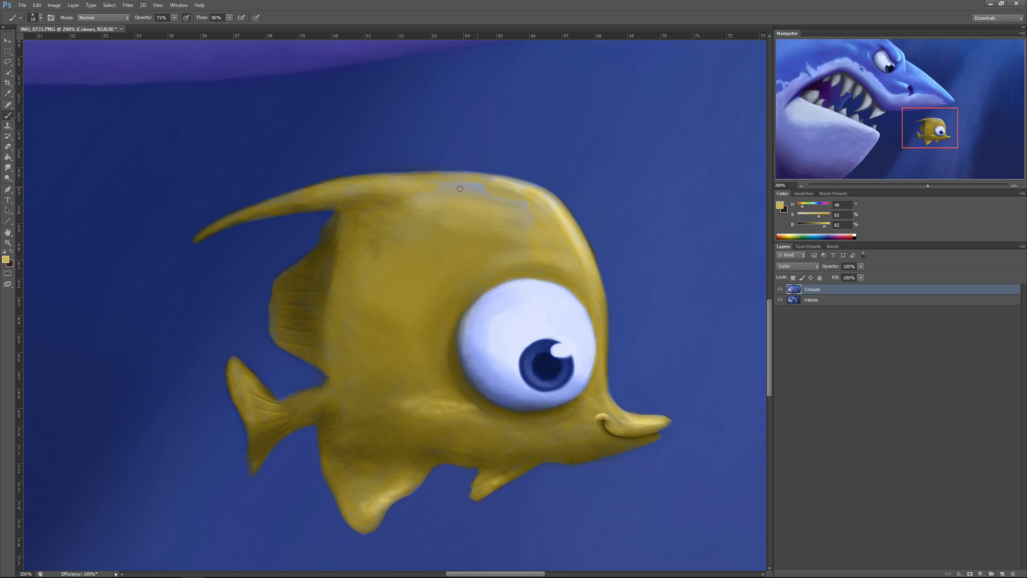
drag(459, 189, 518, 203)
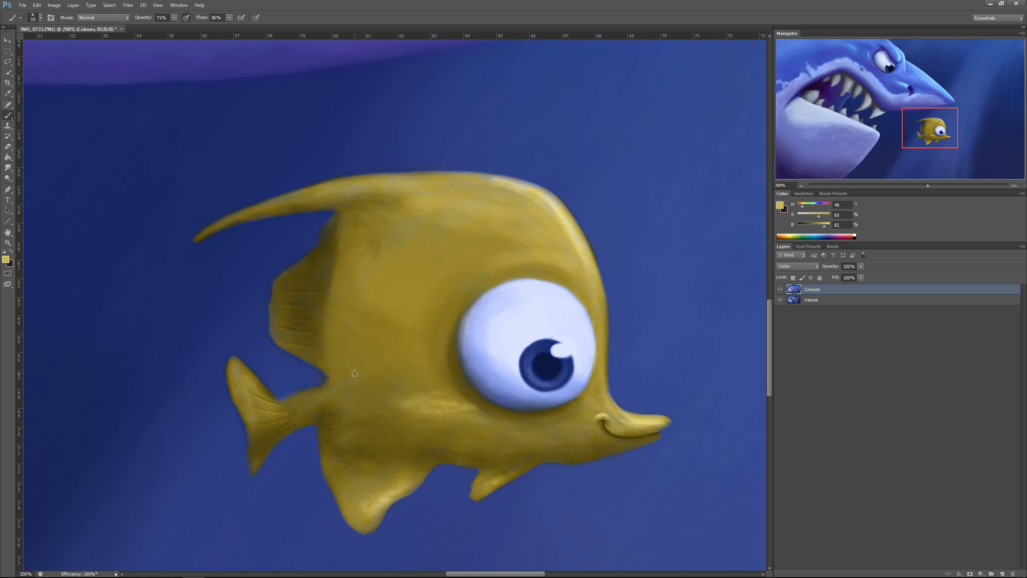
Pick an orange (H 30, S 82, B 84) and tint the fish's lip tip and a blush on its cheek.
click(6, 259)
drag(572, 226, 572, 230)
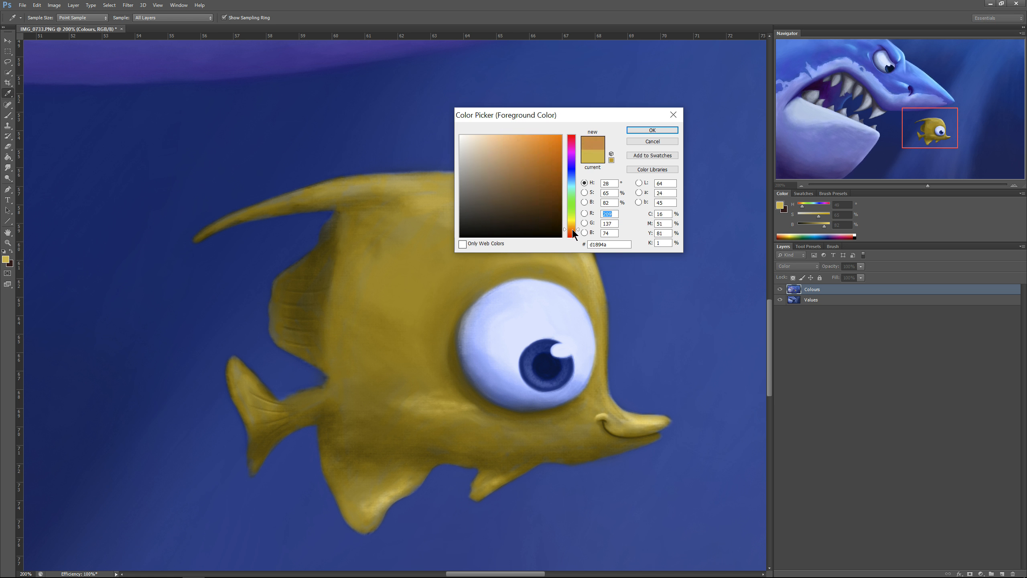
click(544, 152)
click(651, 131)
drag(653, 417, 663, 420)
drag(561, 433, 576, 430)
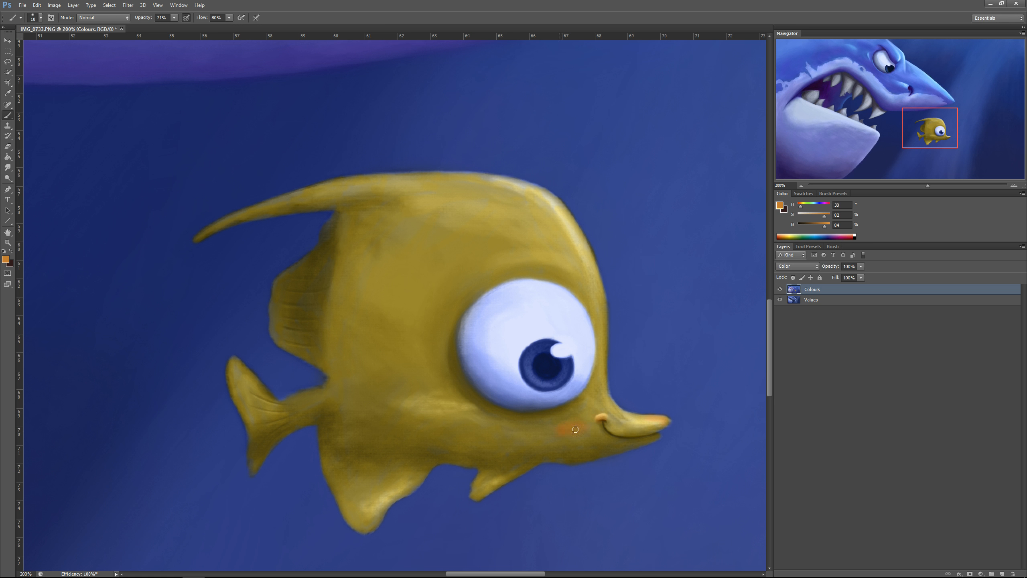
Pick an olive green (H 80, S 42, B 64) and shade the fish's underside and rear fin.
click(5, 259)
click(405, 308)
drag(571, 220, 571, 214)
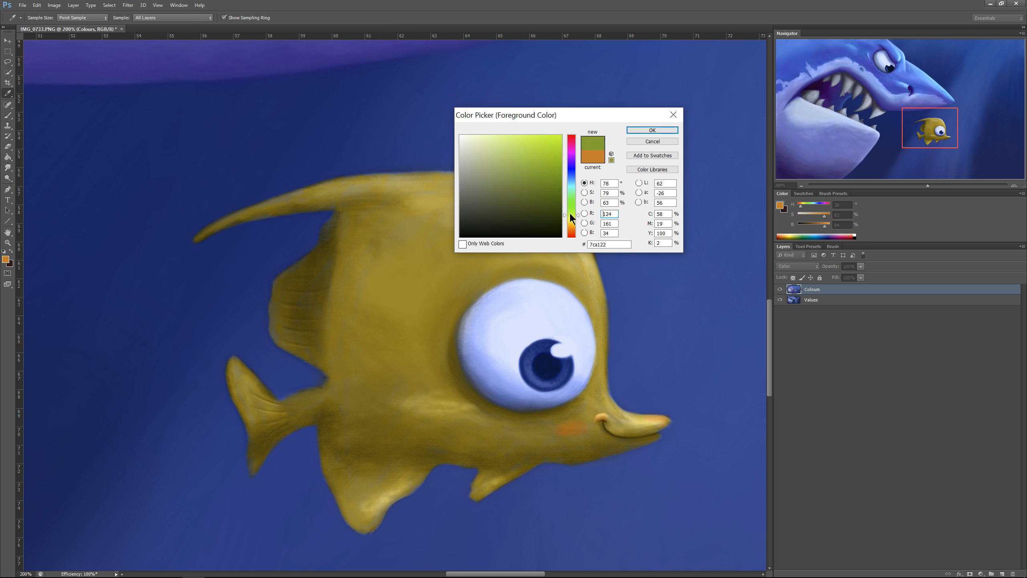
click(502, 172)
click(643, 131)
drag(344, 431, 354, 445)
mouse_move(419, 454)
mouse_down()
mouse_move(334, 456)
mouse_move(411, 437)
mouse_move(492, 455)
mouse_move(528, 447)
mouse_up()
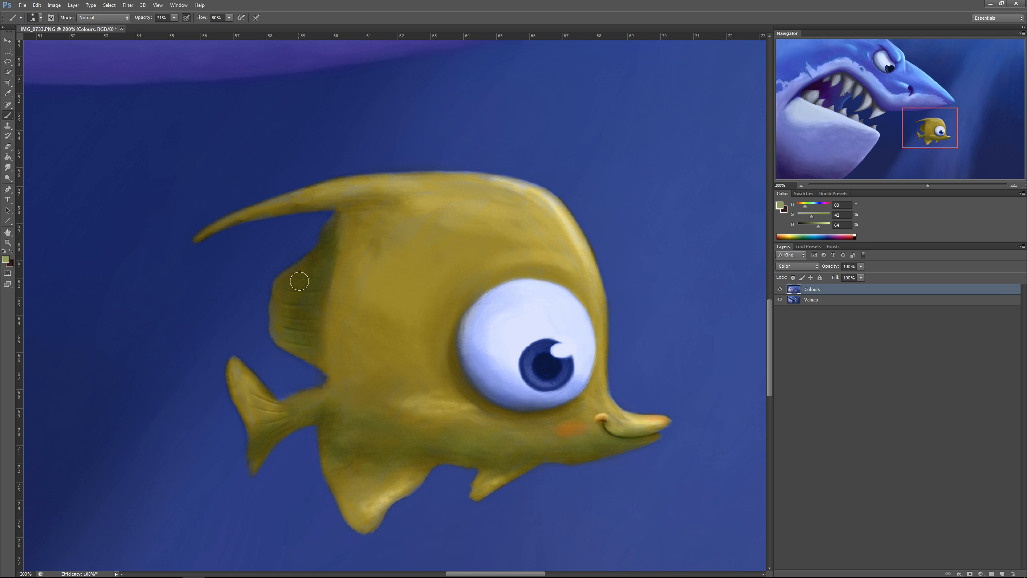
Adjust the brush size and shade around the fish's eye with the olive green.
key(bracketleft)
key(bracketleft)
mouse_move(567, 405)
mouse_down()
mouse_move(503, 412)
mouse_move(453, 353)
mouse_up()
key(bracketright)
key(bracketleft)
key(bracketleft)
key(bracketleft)
Pick a saturated golden yellow (H 47, S 94, B 87) and warm the highlights on the fish's forehead, brow and fins.
click(5, 259)
click(572, 225)
click(555, 148)
click(572, 225)
click(651, 132)
drag(547, 198, 573, 228)
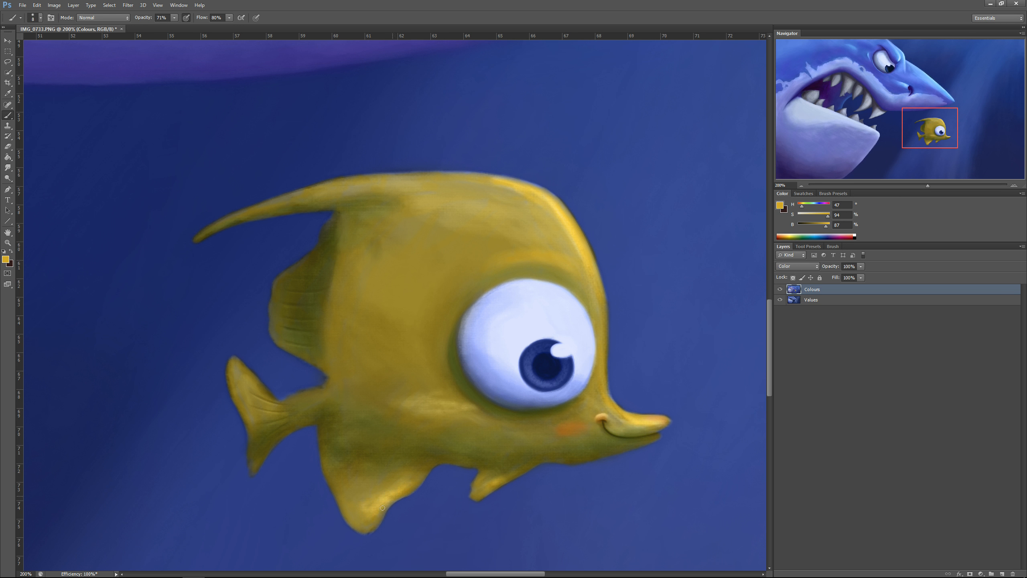
Sample yellows from the fish's body and forehead (H 47, S 69, B 94), enlarge the brush and blend the body tones.
alt+click(389, 289)
key(bracketright)
key(bracketright)
key(bracketright)
alt+click(541, 189)
key(ctrl+minus)
key(ctrl+minus)
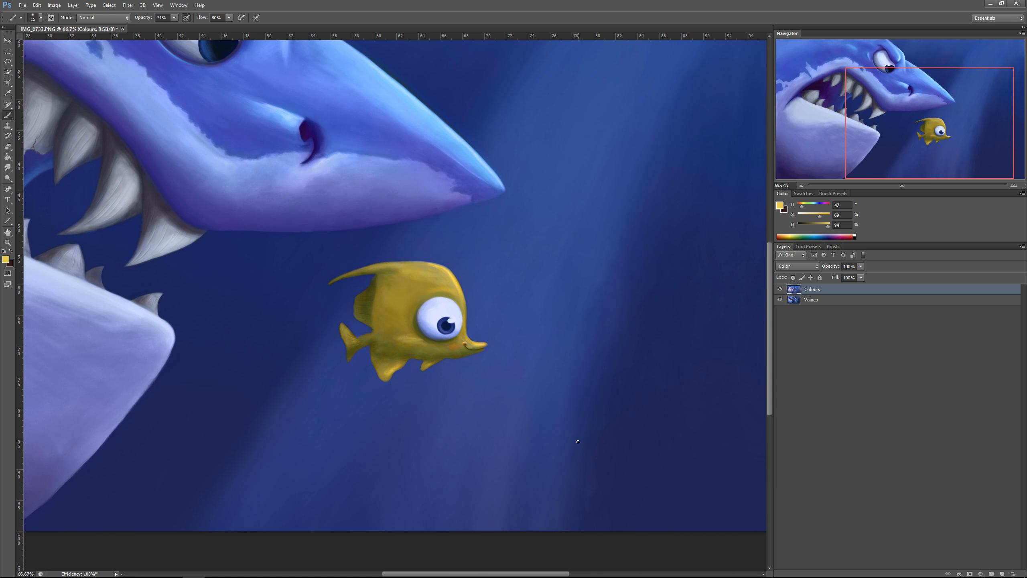
Pick a paler yellow (H 47, S 58, B 94) for the fish's forehead highlight.
alt+click(453, 280)
click(5, 259)
click(518, 140)
click(651, 130)
Pick a bright blue (H 216, S 84, B 86) and colour the iris of the fish's eye.
key(ctrl+plus)
key(ctrl+plus)
drag(626, 353, 426, 314)
click(7, 259)
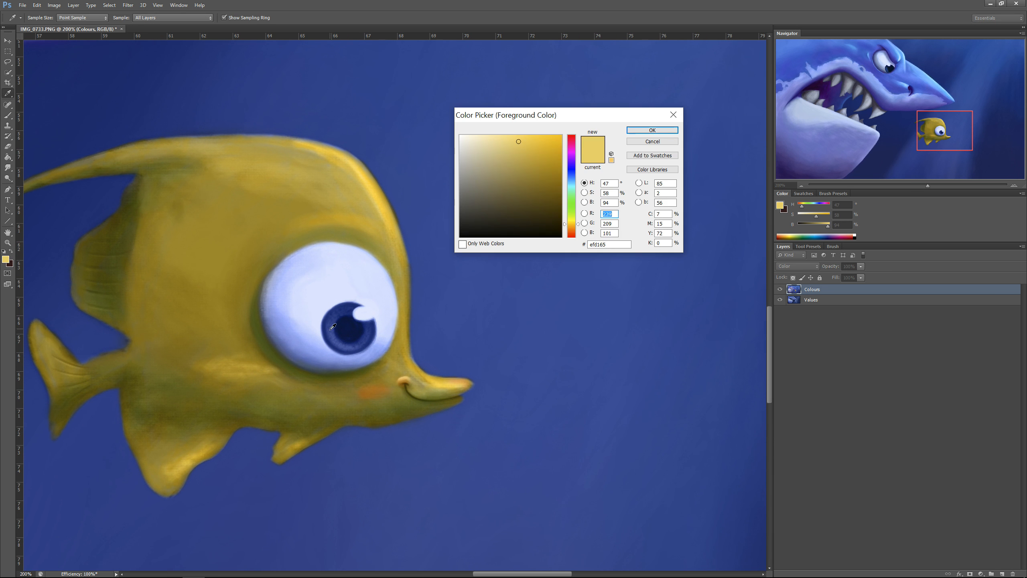
click(571, 173)
click(545, 149)
click(571, 176)
click(652, 130)
key(b)
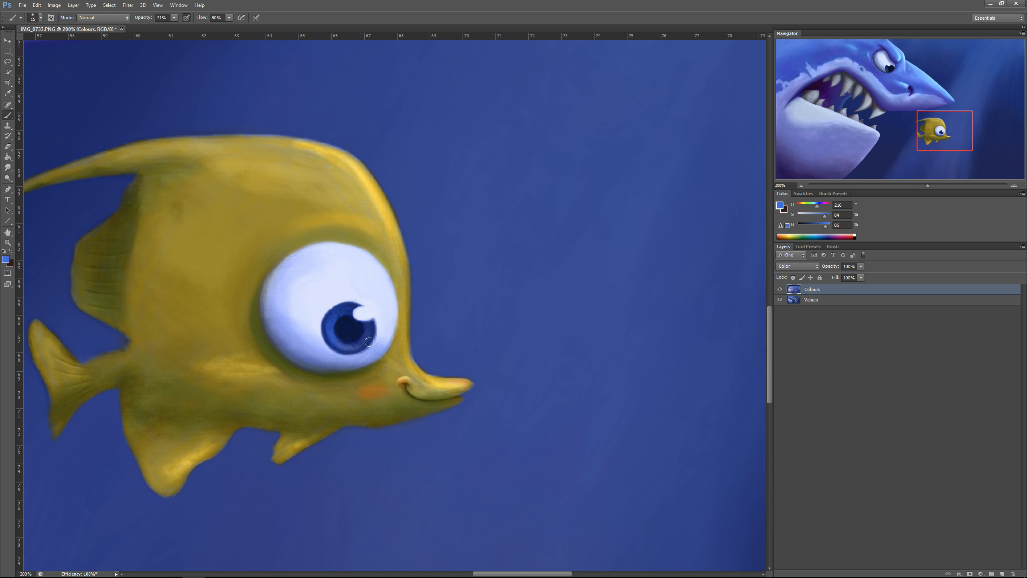
Pick a deep violet (H 264, B 60) and tint the shaded upper part of the fish's iris.
click(6, 259)
click(571, 164)
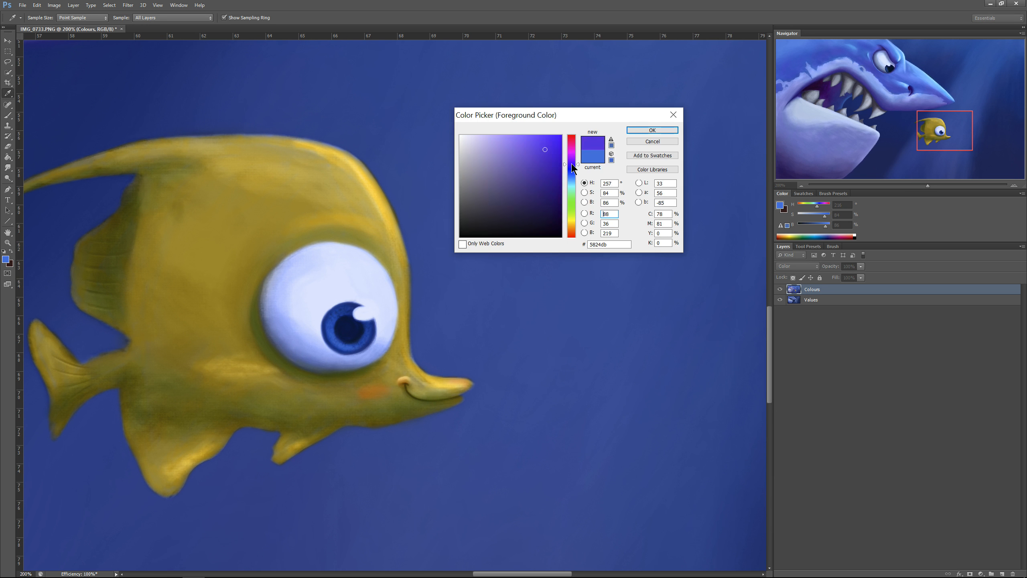
click(649, 131)
mouse_move(351, 310)
mouse_down()
mouse_move(370, 321)
mouse_move(366, 341)
mouse_up()
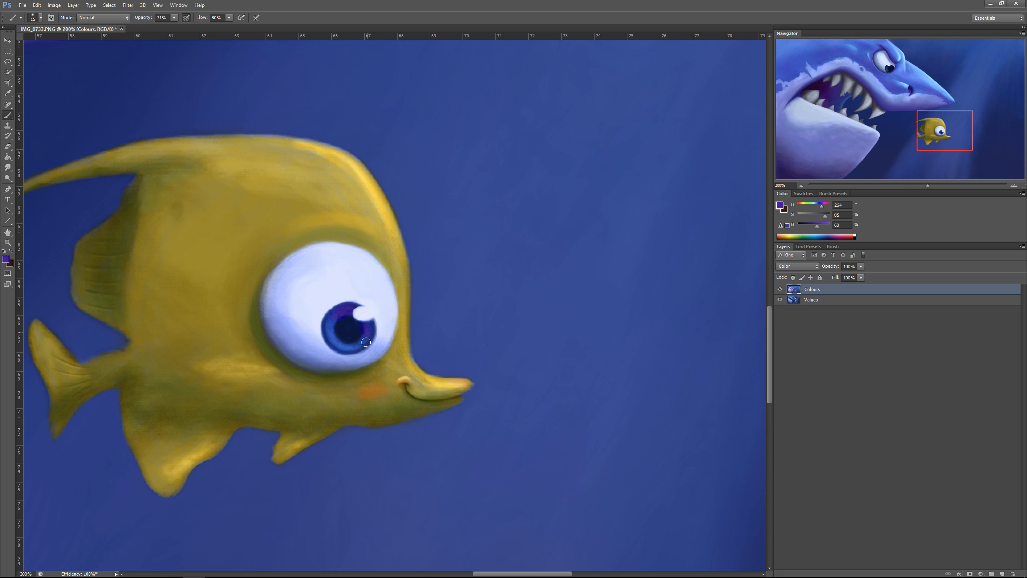
Pick a saturated cyan and a paler cyan, and paint the lit lower part of the fish's iris.
click(6, 259)
click(572, 183)
click(560, 136)
click(650, 131)
mouse_move(344, 346)
mouse_down()
mouse_move(328, 333)
mouse_move(335, 341)
mouse_up()
click(7, 260)
click(527, 131)
click(649, 131)
alt+click(330, 320)
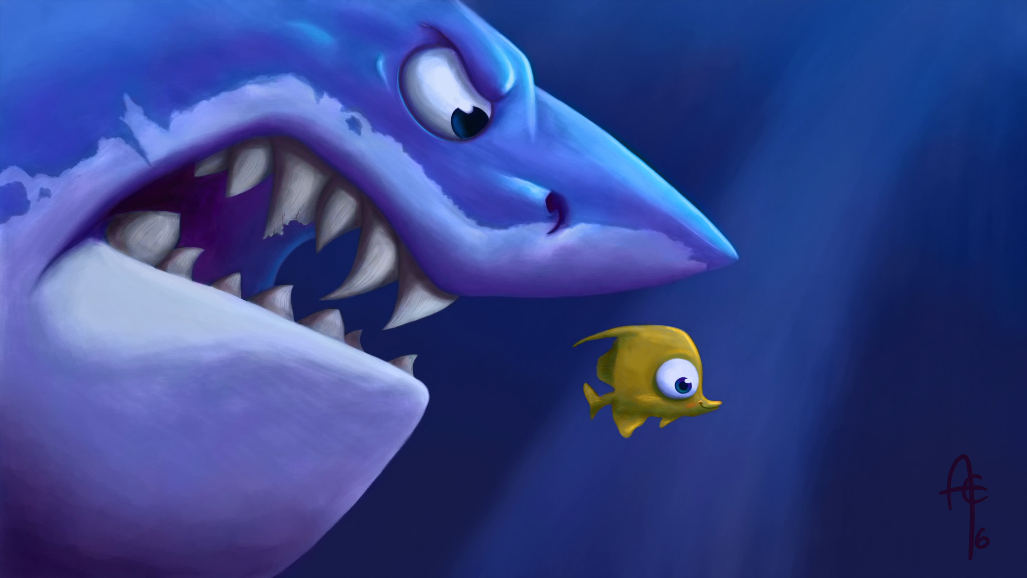